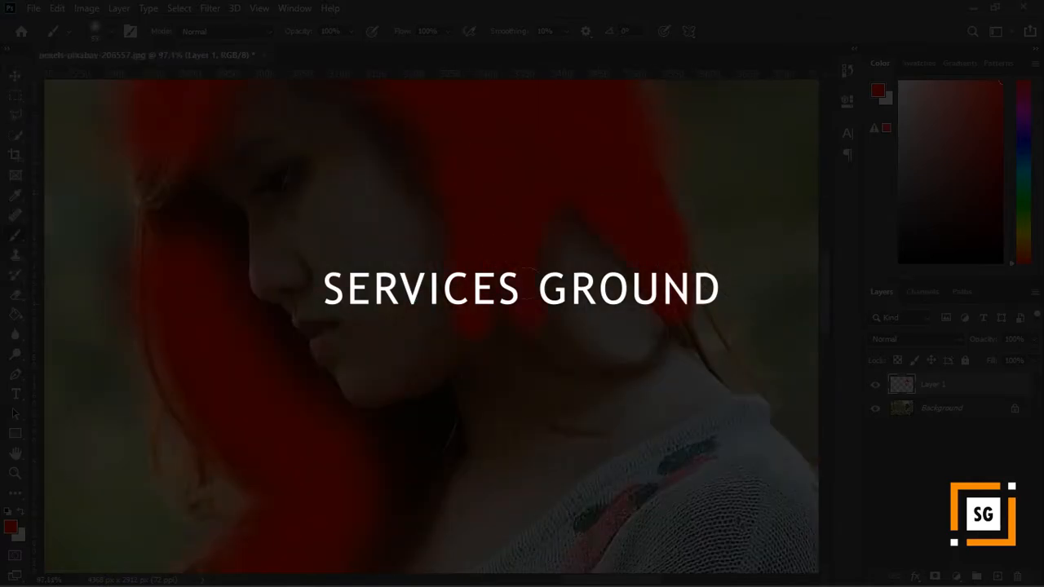
scroll(431, 326, up, 2)
scroll(432, 327, down, 2)
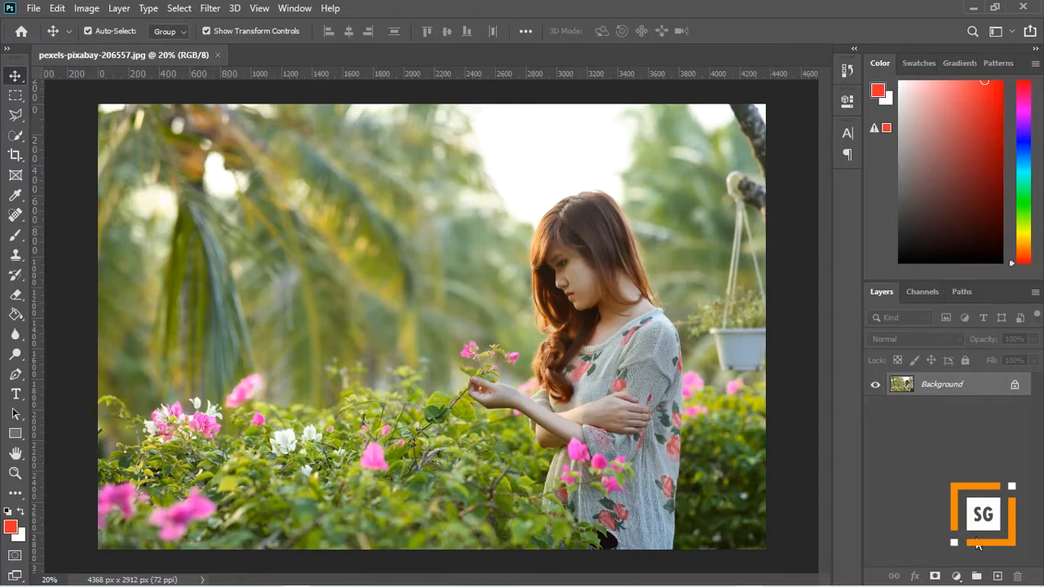
- Add a new empty layer above the photo and set up a Soft Round brush at 194 px with 0% hardness
click(999, 576)
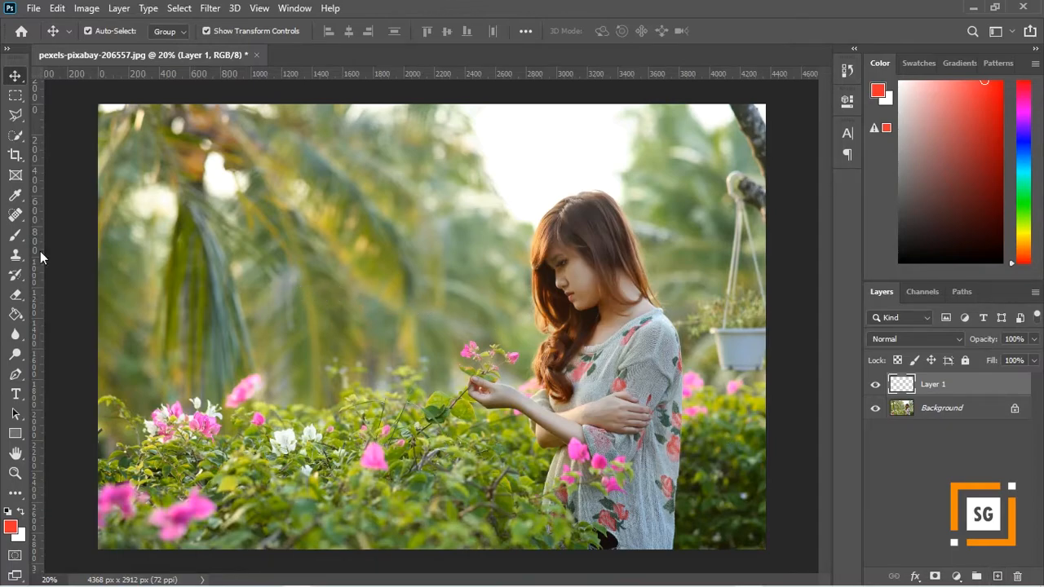
click(14, 235)
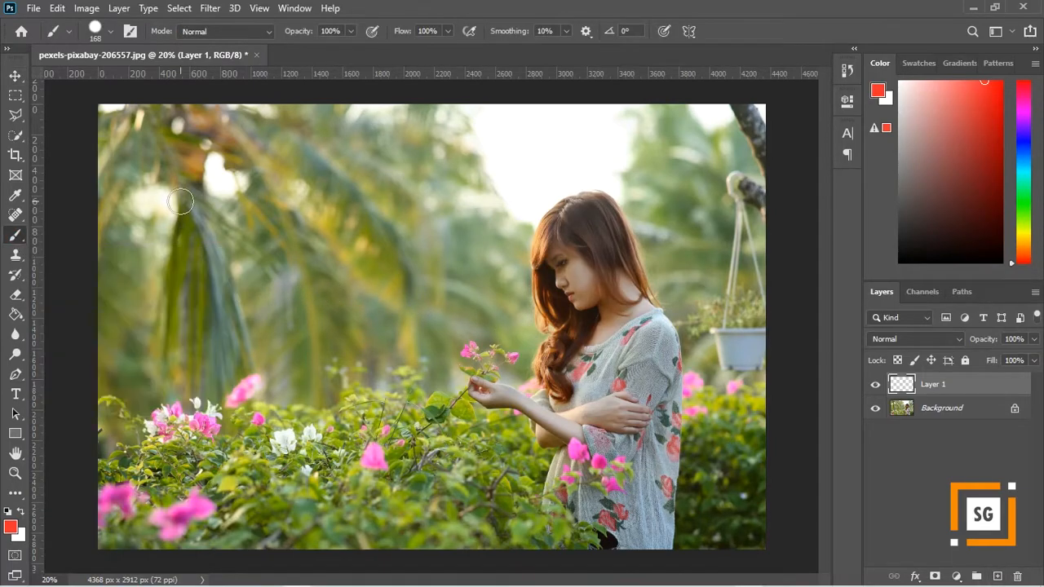
click(111, 33)
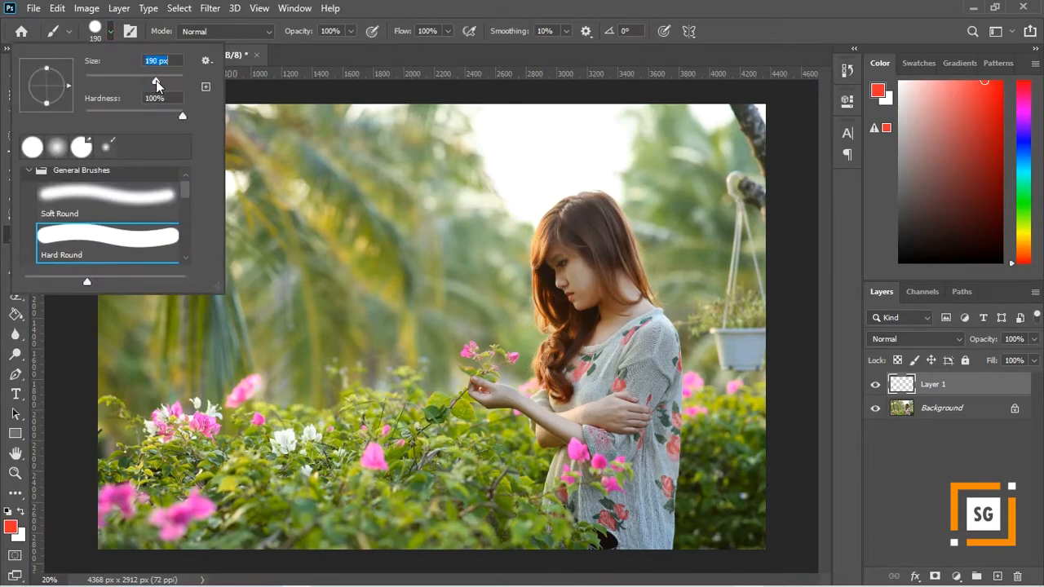
click(111, 194)
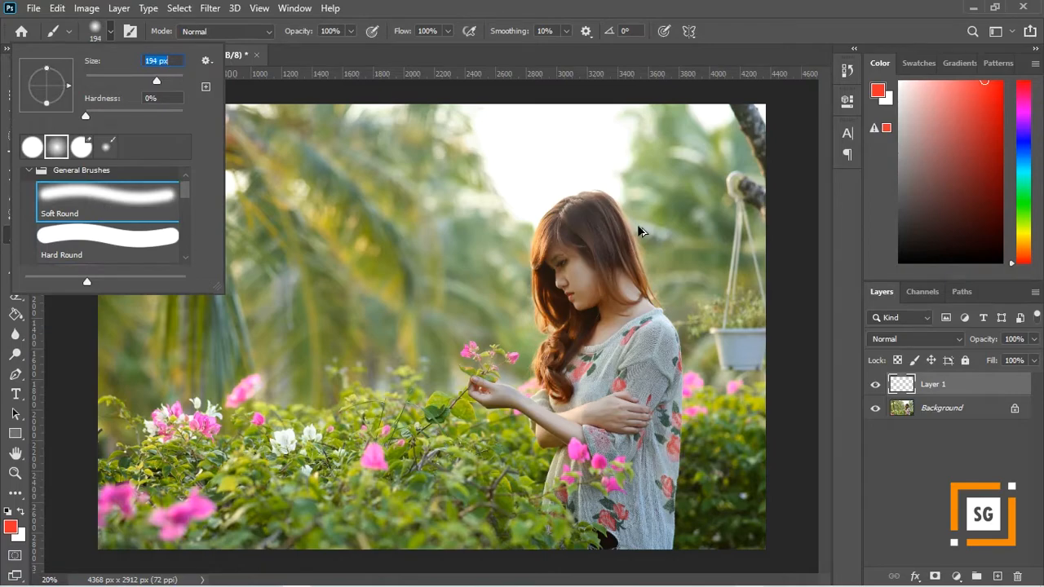
click(111, 37)
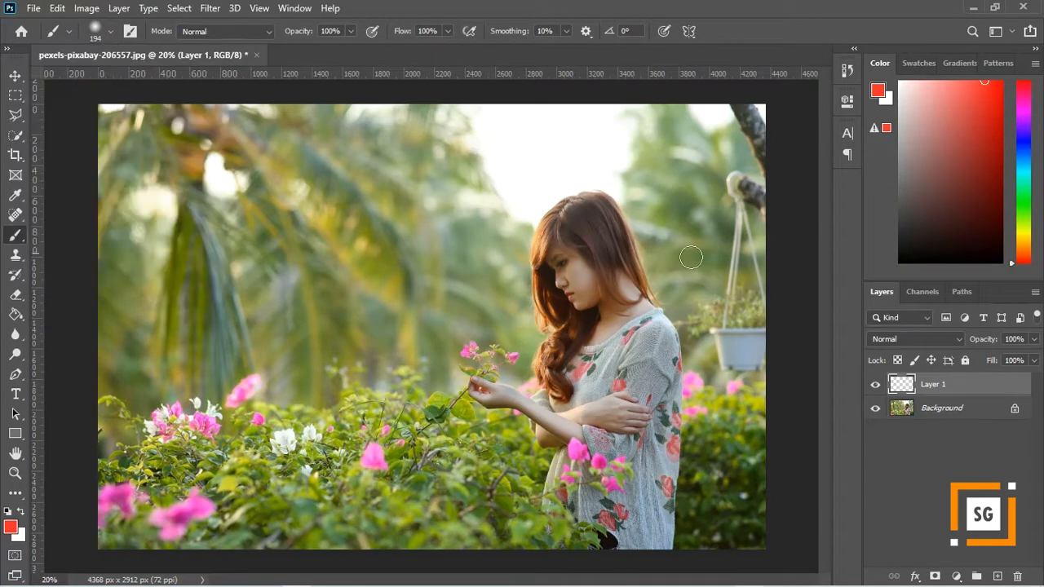
- Set the foreground color to pure red, ff0000, and return to the Brush tool
scroll(691, 257, up, 3)
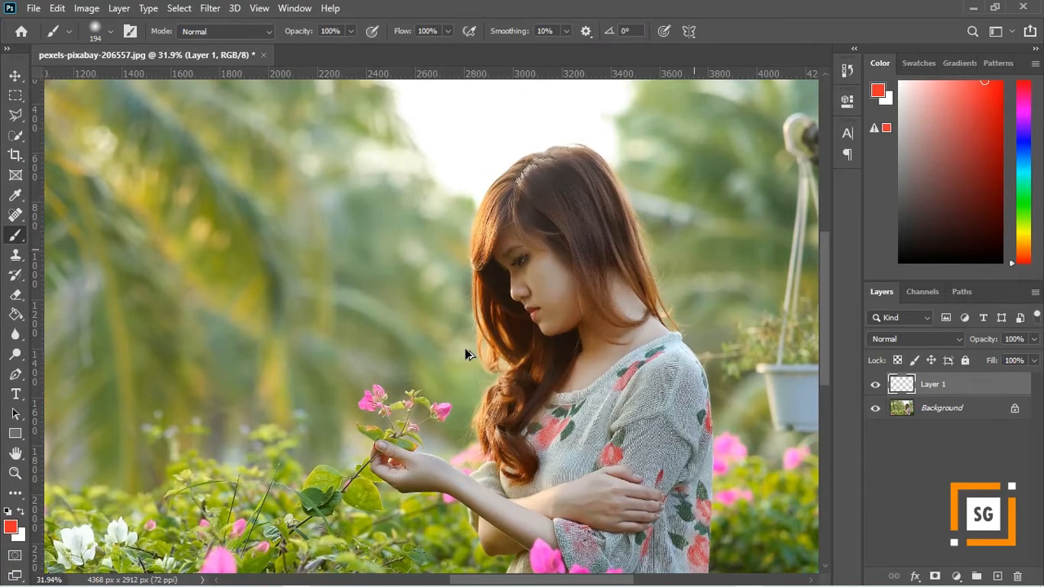
click(16, 530)
mouse_move(769, 217)
mouse_down()
mouse_move(770, 228)
mouse_move(770, 211)
mouse_up()
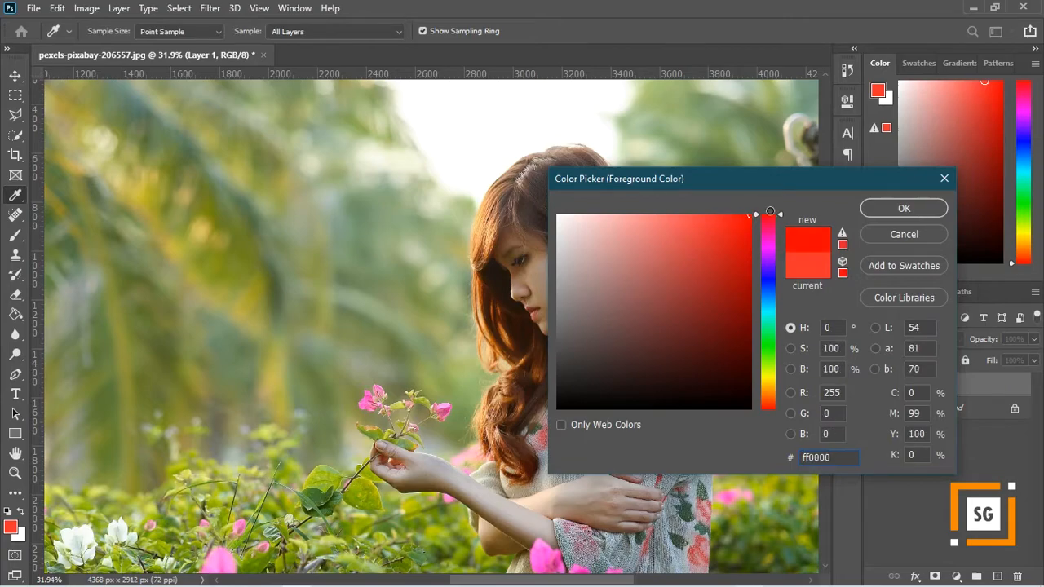
click(893, 208)
key(b)
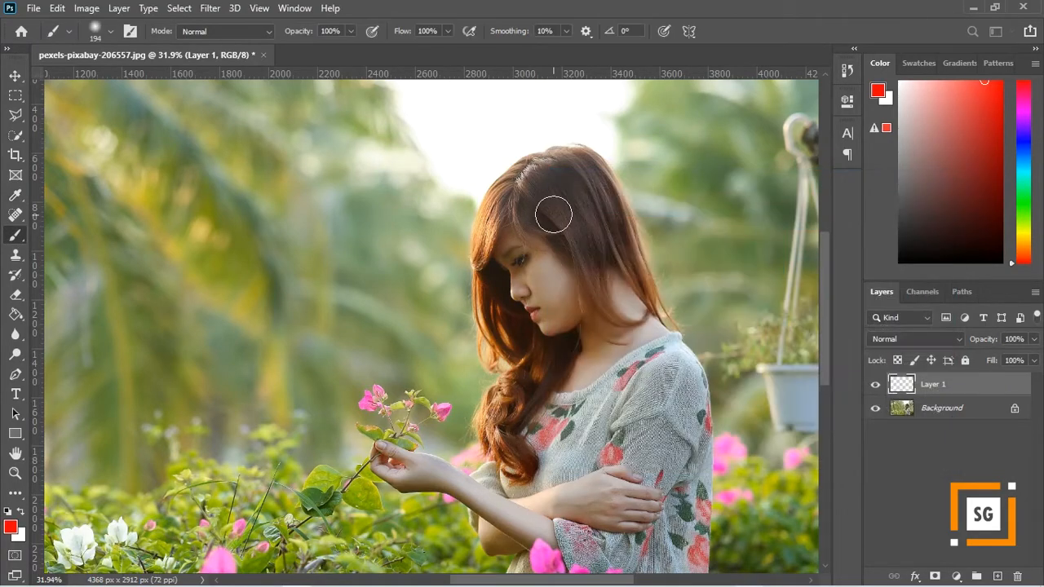
- Roughly paint the woman's hair red on Layer 1, from the crown and fringe down to the lower curls
scroll(576, 195, up, 2)
mouse_move(536, 163)
mouse_down()
mouse_move(576, 152)
mouse_move(600, 166)
mouse_move(636, 255)
mouse_move(566, 198)
mouse_move(532, 189)
mouse_move(523, 163)
mouse_move(471, 205)
mouse_move(509, 202)
mouse_move(546, 217)
mouse_move(583, 253)
mouse_move(568, 188)
mouse_move(579, 176)
mouse_move(648, 275)
mouse_move(607, 235)
mouse_move(515, 198)
mouse_move(459, 223)
mouse_up()
scroll(459, 320, down, 1)
mouse_move(455, 295)
mouse_down()
mouse_move(475, 358)
mouse_move(518, 388)
mouse_move(515, 420)
mouse_move(463, 470)
mouse_up()
scroll(461, 454, down, 2)
scroll(461, 454, down, 1)
mouse_move(449, 128)
mouse_down()
mouse_move(438, 152)
mouse_move(444, 183)
mouse_up()
mouse_move(471, 412)
mouse_down()
mouse_move(462, 439)
mouse_move(496, 477)
mouse_up()
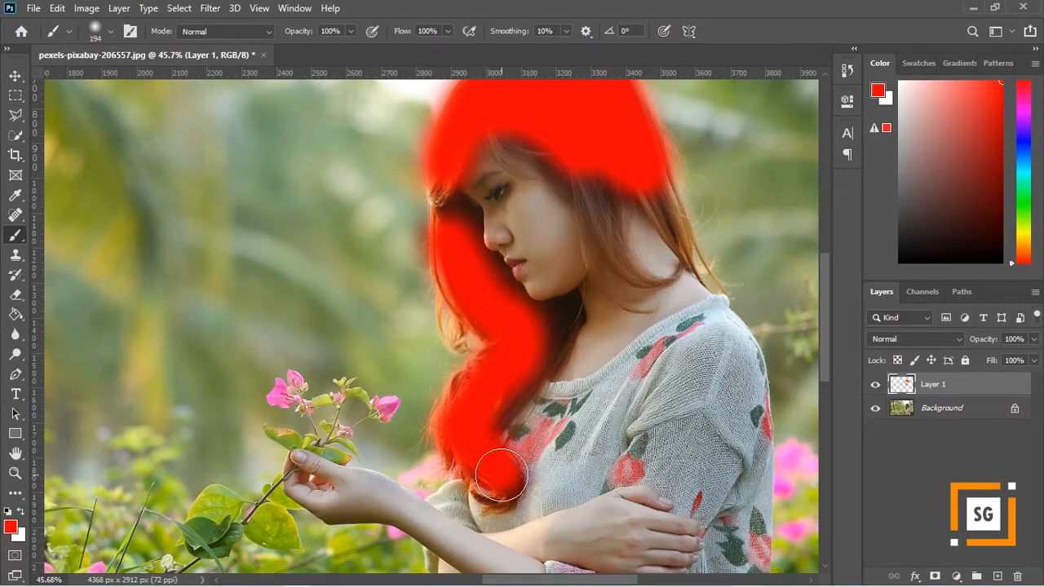
mouse_move(590, 174)
mouse_down()
mouse_move(606, 216)
mouse_move(633, 152)
mouse_move(662, 203)
mouse_up()
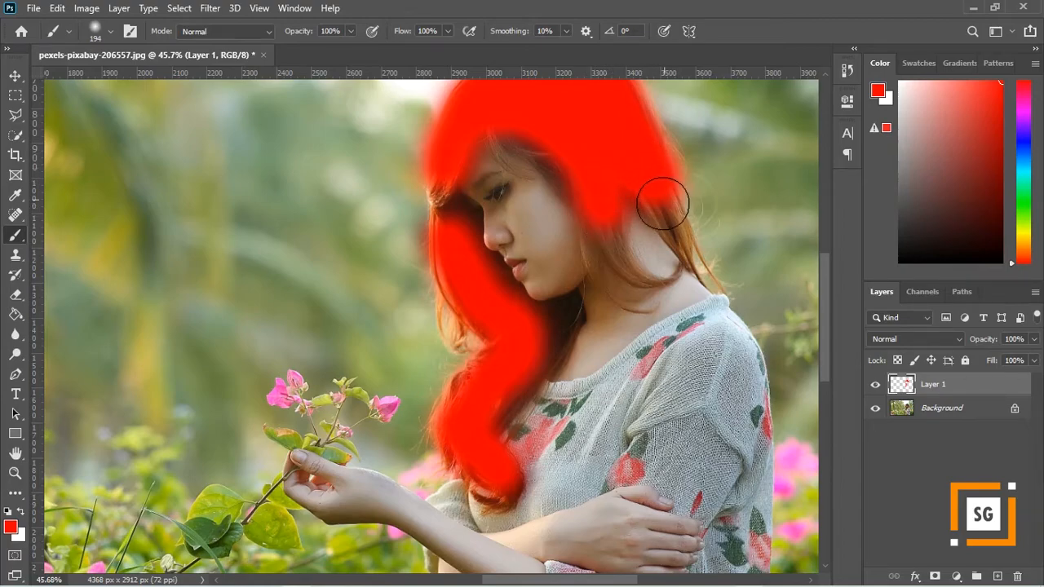
- Reduce the brush size to 56 px and paint the hair strands beside the cheek and around the neck red
click(111, 32)
drag(159, 88, 120, 88)
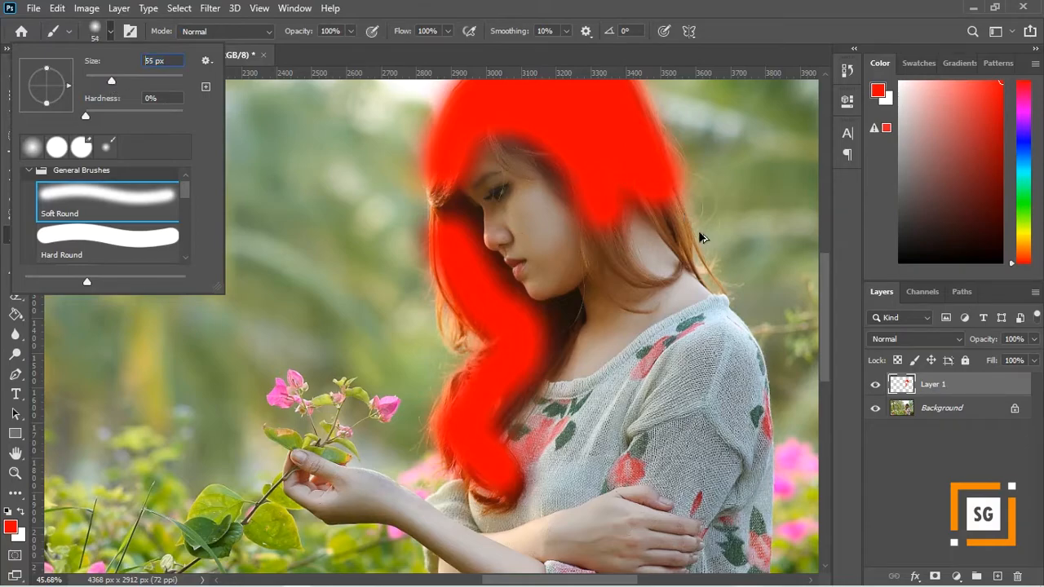
click(112, 34)
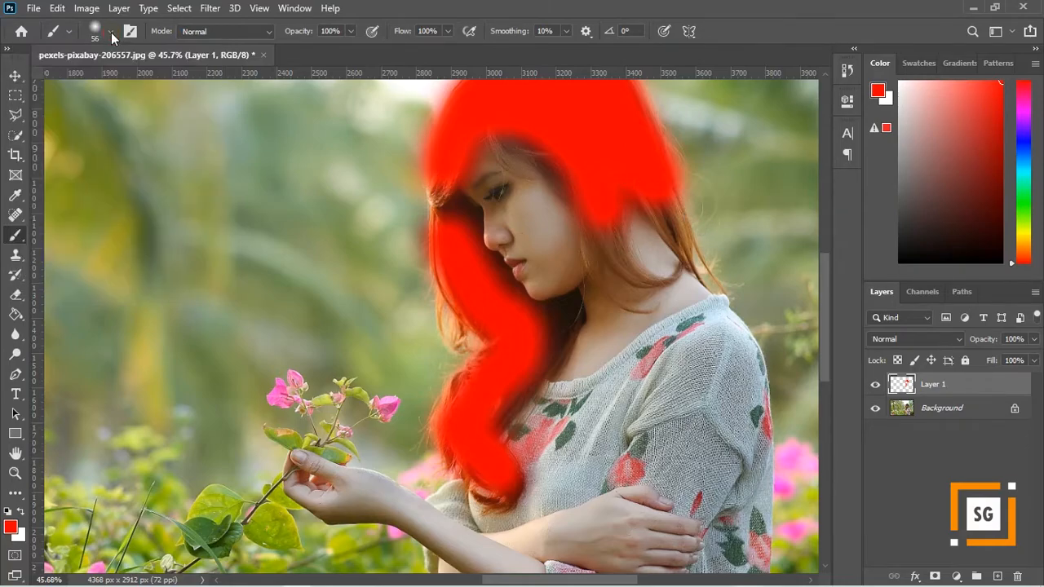
scroll(692, 202, up, 5)
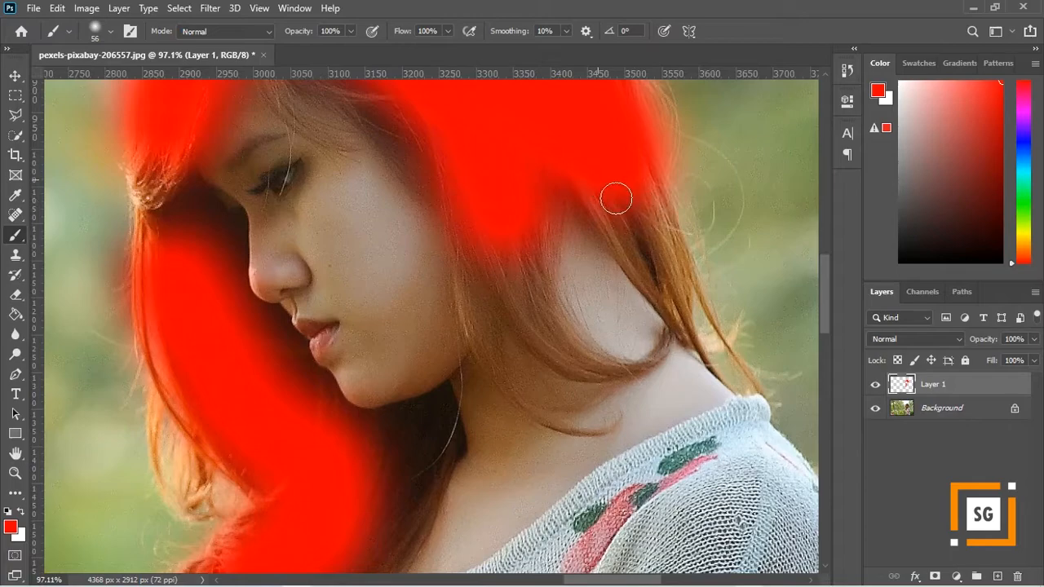
mouse_move(643, 252)
mouse_down()
mouse_move(590, 196)
mouse_move(628, 242)
mouse_move(649, 241)
mouse_move(645, 176)
mouse_move(674, 241)
mouse_move(680, 302)
mouse_move(654, 279)
mouse_move(672, 308)
mouse_move(642, 236)
mouse_move(573, 180)
mouse_move(539, 204)
mouse_move(522, 277)
mouse_move(496, 244)
mouse_move(488, 257)
mouse_move(469, 226)
mouse_move(472, 329)
mouse_move(474, 254)
mouse_move(452, 142)
mouse_move(462, 196)
mouse_move(515, 296)
mouse_move(531, 307)
mouse_move(526, 281)
mouse_move(545, 311)
mouse_move(512, 295)
mouse_move(517, 309)
mouse_move(563, 353)
mouse_move(630, 370)
mouse_up()
- Paint red over the uncovered hair along the forehead, the temple and the front strands beside the face
scroll(291, 121, up, 3)
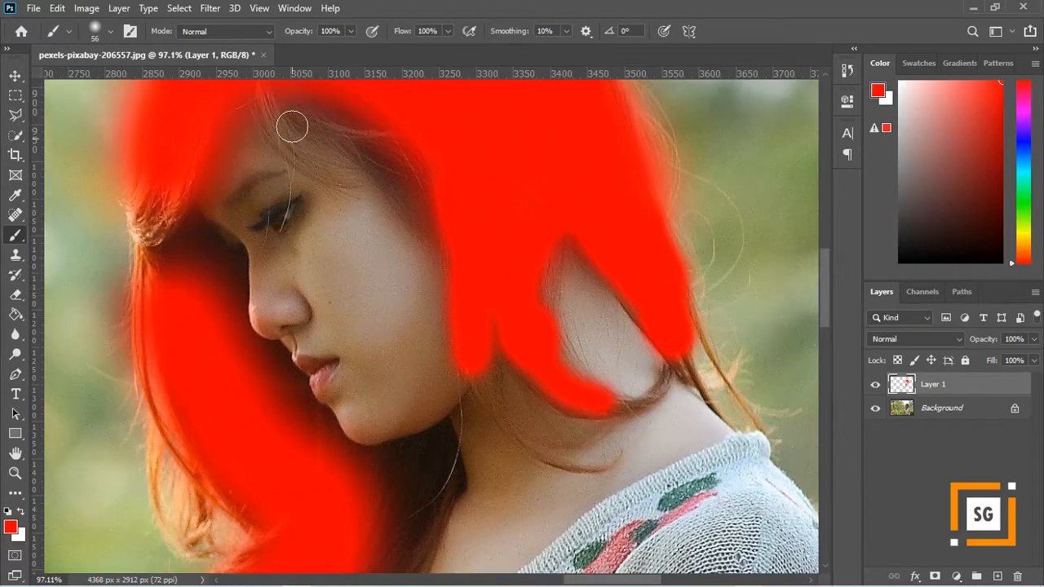
mouse_move(275, 139)
mouse_down()
mouse_move(272, 170)
mouse_move(268, 137)
mouse_move(359, 173)
mouse_move(326, 141)
mouse_up()
mouse_move(377, 186)
mouse_down()
mouse_move(427, 250)
mouse_move(427, 211)
mouse_move(400, 167)
mouse_move(442, 223)
mouse_move(499, 225)
mouse_up()
mouse_move(146, 228)
mouse_down()
mouse_move(152, 314)
mouse_move(156, 267)
mouse_move(167, 276)
mouse_move(166, 233)
mouse_move(210, 348)
mouse_up()
mouse_move(178, 283)
mouse_down()
mouse_move(178, 354)
mouse_move(166, 308)
mouse_move(155, 327)
mouse_move(175, 270)
mouse_move(196, 280)
mouse_move(247, 394)
mouse_up()
scroll(155, 322, down, 2)
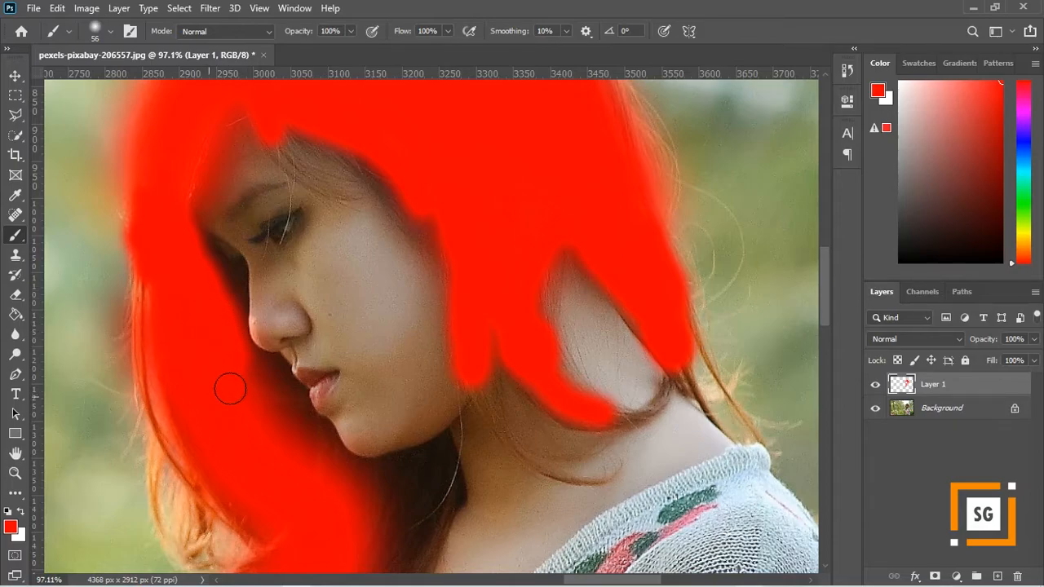
scroll(236, 397, down, 3)
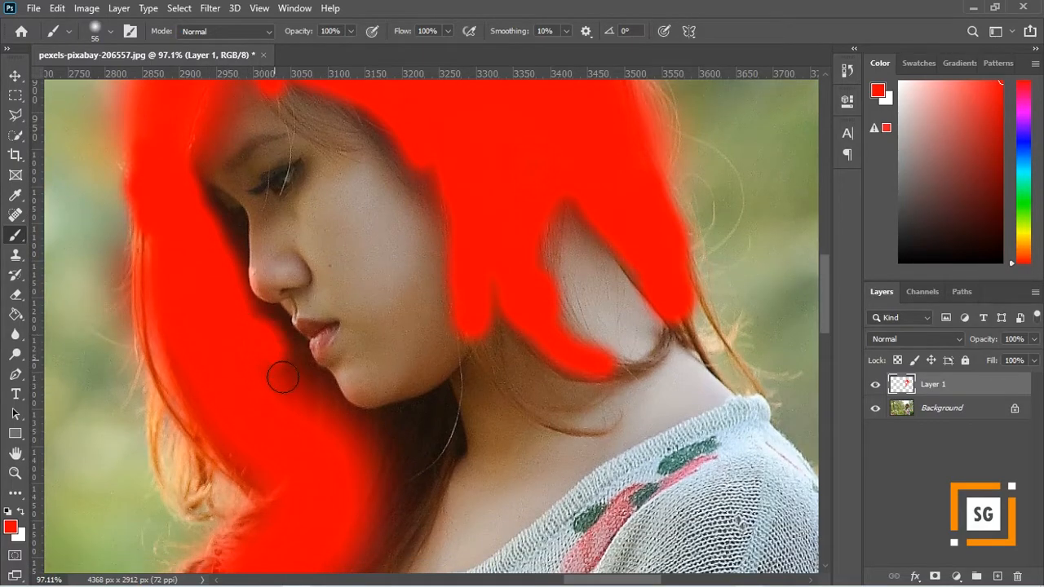
- Fill in the hair under the chin and the loose outer strands in front of the face with red
scroll(343, 428, down, 3)
mouse_move(347, 394)
mouse_down()
mouse_move(383, 396)
mouse_move(422, 382)
mouse_move(422, 398)
mouse_move(428, 384)
mouse_move(393, 465)
mouse_move(395, 407)
mouse_move(362, 461)
mouse_move(335, 370)
mouse_move(398, 374)
mouse_move(392, 414)
mouse_move(332, 502)
mouse_move(368, 404)
mouse_up()
scroll(345, 393, down, 2)
mouse_move(289, 450)
mouse_down()
mouse_move(239, 467)
mouse_move(184, 526)
mouse_up()
click(152, 311)
mouse_move(151, 359)
mouse_down()
mouse_move(162, 314)
mouse_move(182, 307)
mouse_move(190, 399)
mouse_move(178, 402)
mouse_move(147, 268)
mouse_up()
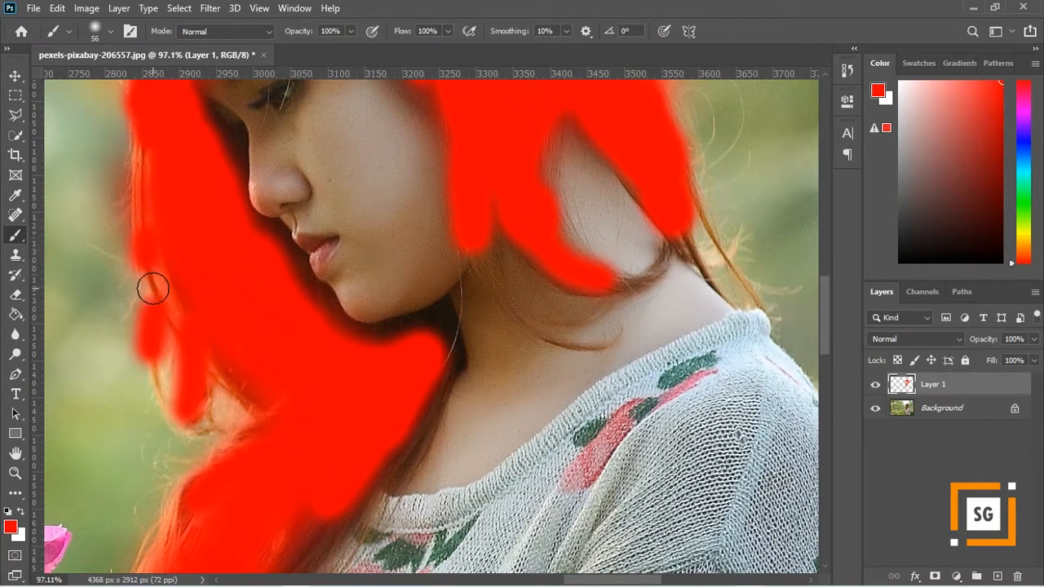
- Cover the lower curls falling over the chest and the hair edge along the neck with red
scroll(275, 337, down, 4)
mouse_move(323, 323)
mouse_down()
mouse_move(306, 364)
mouse_move(259, 407)
mouse_move(309, 350)
mouse_move(259, 426)
mouse_move(291, 329)
mouse_move(317, 297)
mouse_move(250, 379)
mouse_up()
mouse_move(203, 340)
mouse_down()
mouse_move(147, 403)
mouse_move(160, 464)
mouse_move(233, 436)
mouse_up()
scroll(204, 385, down, 2)
mouse_move(302, 492)
mouse_down()
mouse_move(271, 529)
mouse_move(222, 511)
mouse_move(299, 527)
mouse_move(309, 512)
mouse_move(302, 452)
mouse_up()
scroll(263, 345, up, 1)
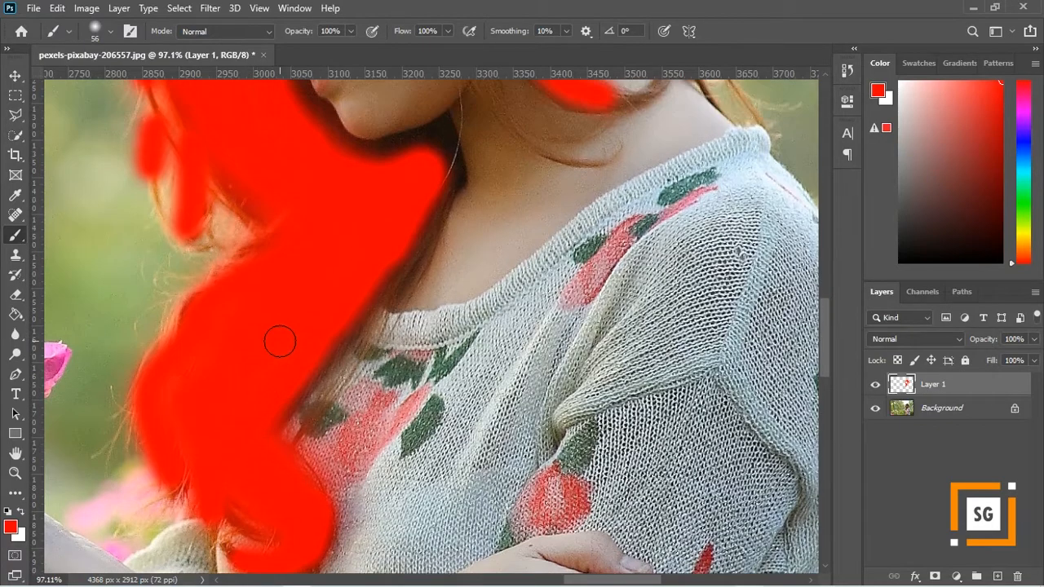
mouse_move(422, 209)
mouse_down()
mouse_move(410, 251)
mouse_move(354, 276)
mouse_up()
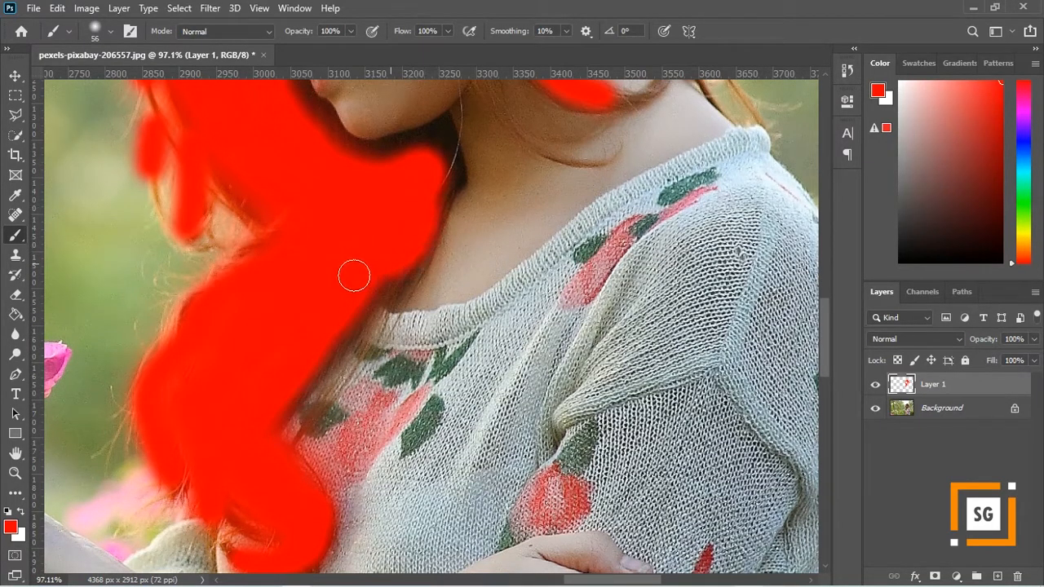
- Reduce the brush size to 23 px and paint the curved lock and thin strands at the back of the neck red
scroll(356, 269, down, 2)
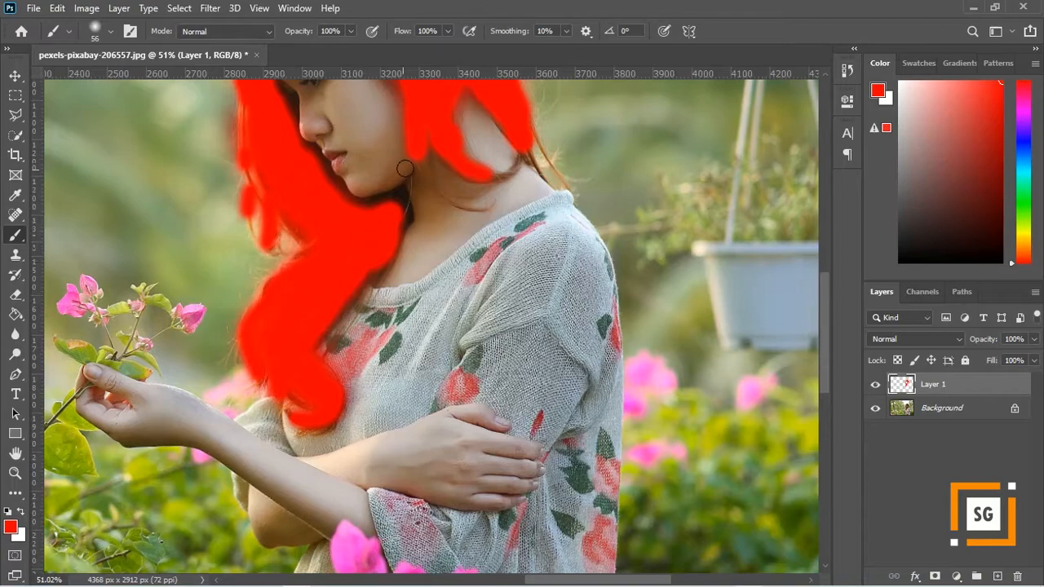
scroll(363, 233, up, 1)
scroll(538, 188, up, 5)
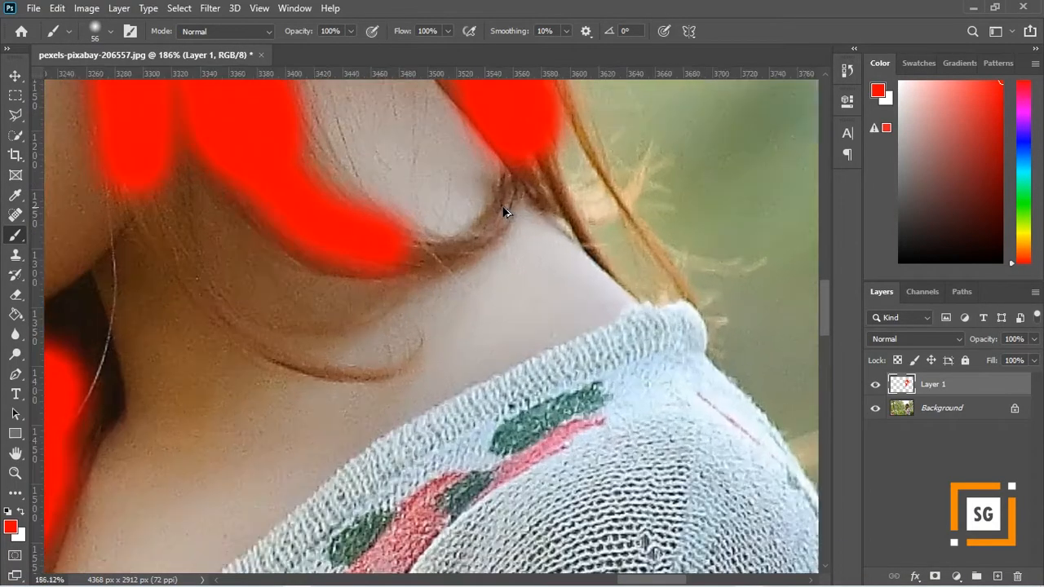
scroll(594, 163, up, 3)
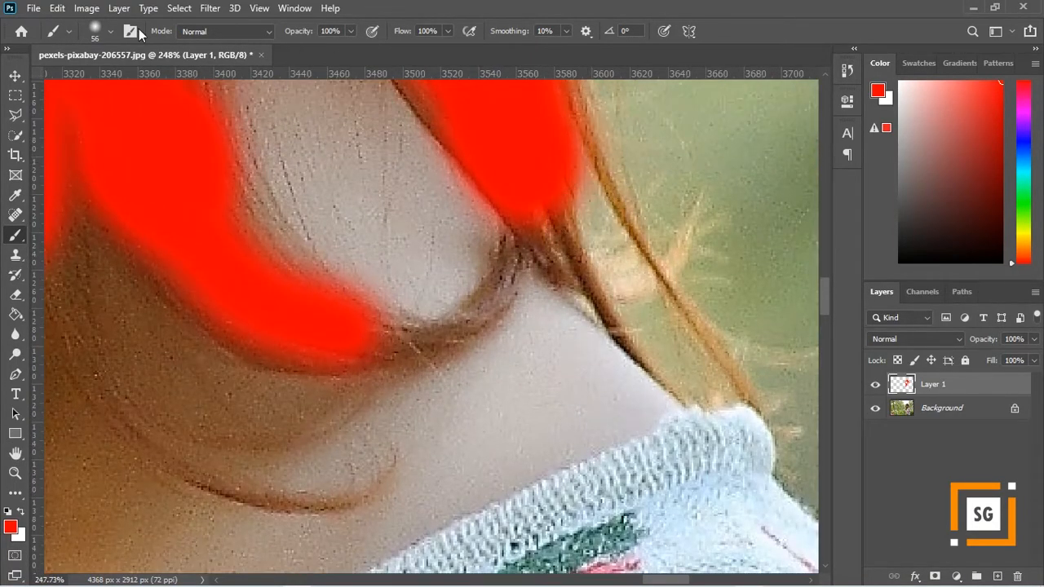
click(108, 32)
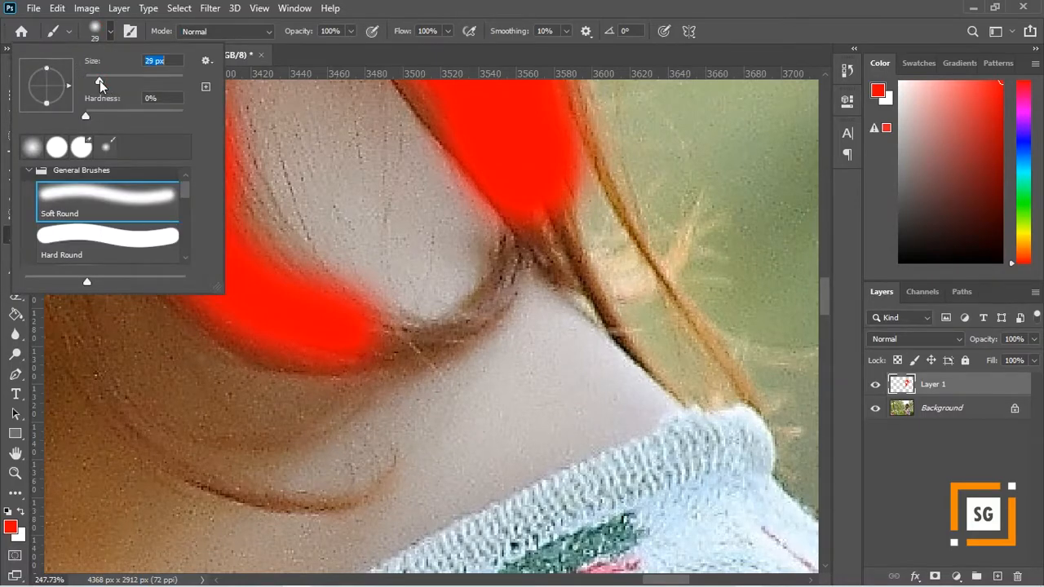
click(515, 241)
mouse_move(514, 238)
mouse_down()
mouse_move(506, 278)
mouse_move(463, 316)
mouse_move(353, 351)
mouse_up()
drag(573, 98, 622, 205)
drag(558, 217, 577, 264)
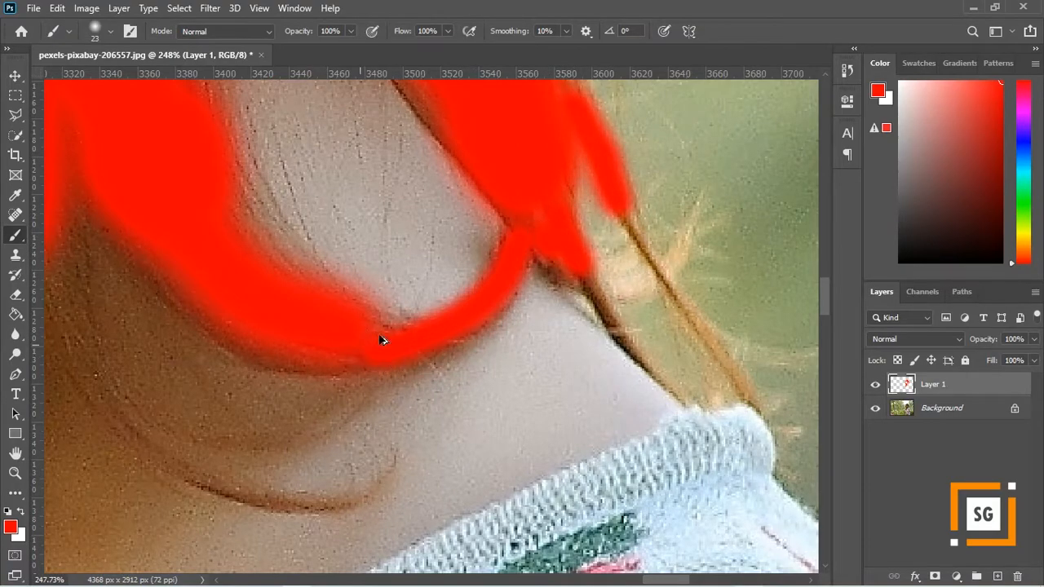
- Reduce the brush size to 12 px and trace the thin curled strand across the neck in red
scroll(432, 314, down, 3)
scroll(282, 322, up, 2)
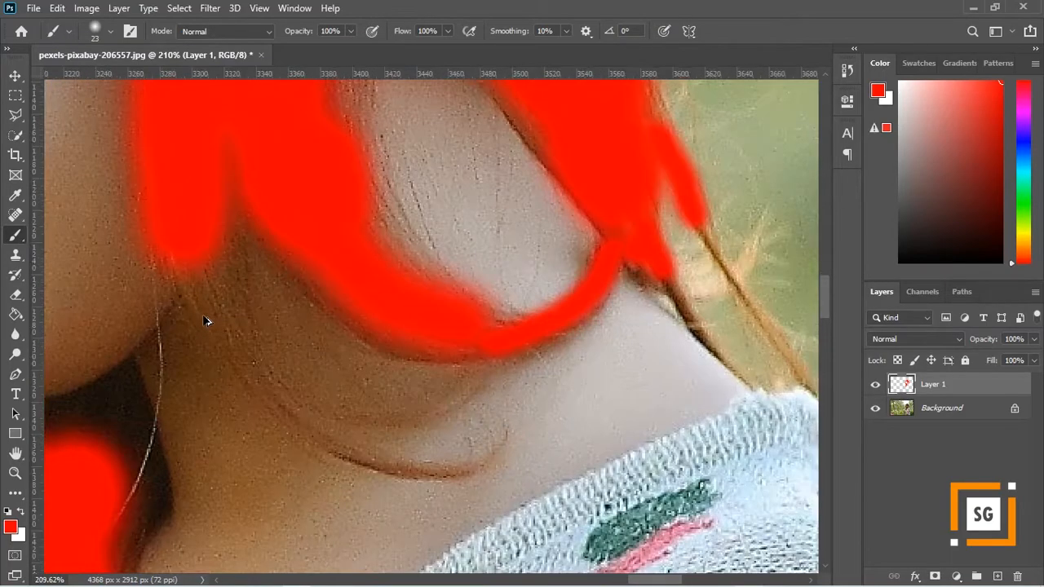
click(110, 31)
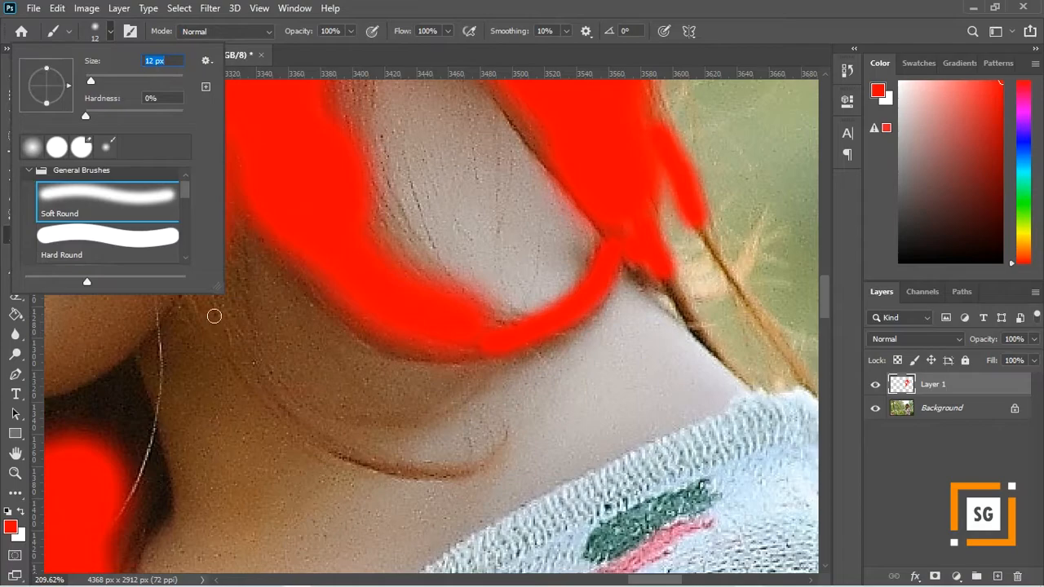
click(213, 315)
drag(239, 359, 210, 302)
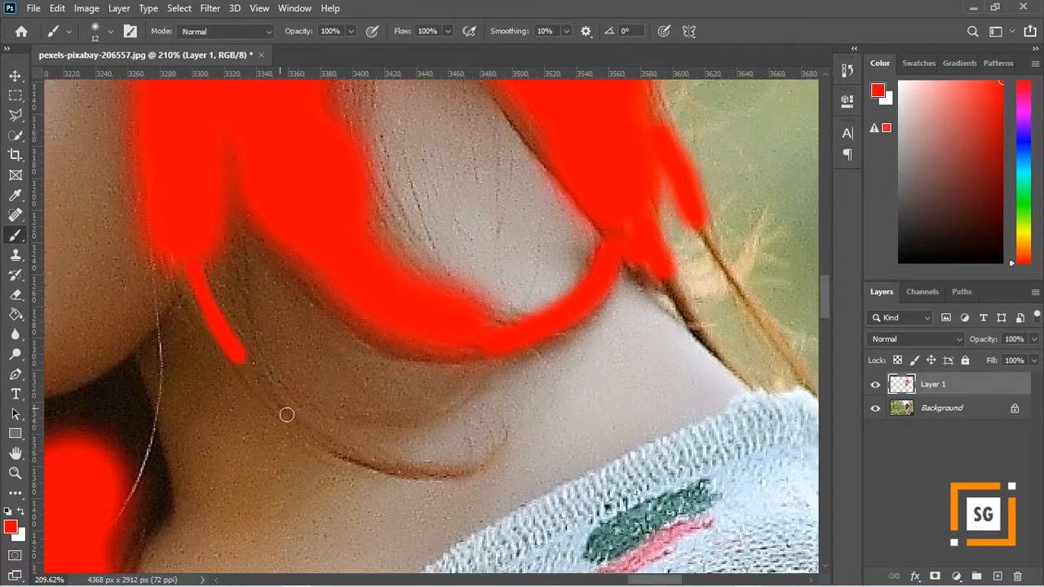
mouse_move(365, 458)
mouse_down()
mouse_move(436, 475)
mouse_move(481, 468)
mouse_move(499, 449)
mouse_up()
- Set up the Eraser with a 100 px Soft Round tip and 11% opacity for cleaning the paint around the neck
scroll(524, 385, down, 3)
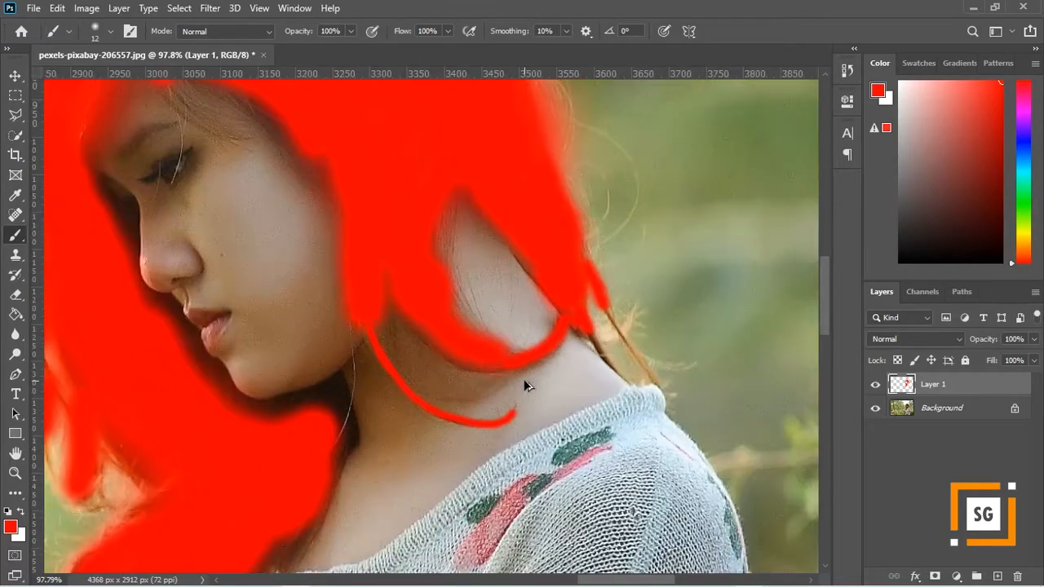
scroll(382, 329, down, 2)
scroll(403, 301, down, 2)
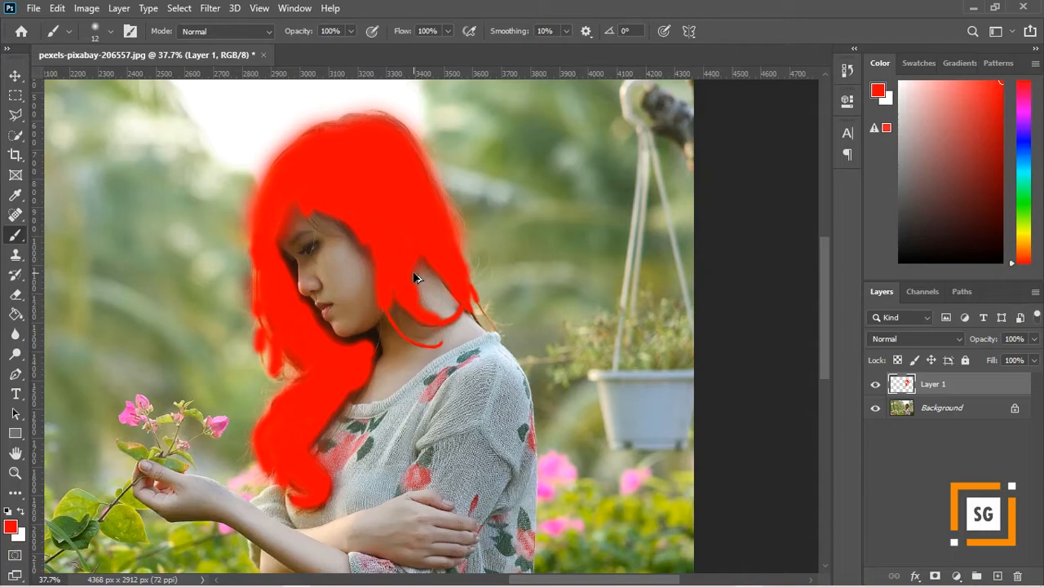
scroll(415, 278, down, 1)
scroll(415, 278, down, 1)
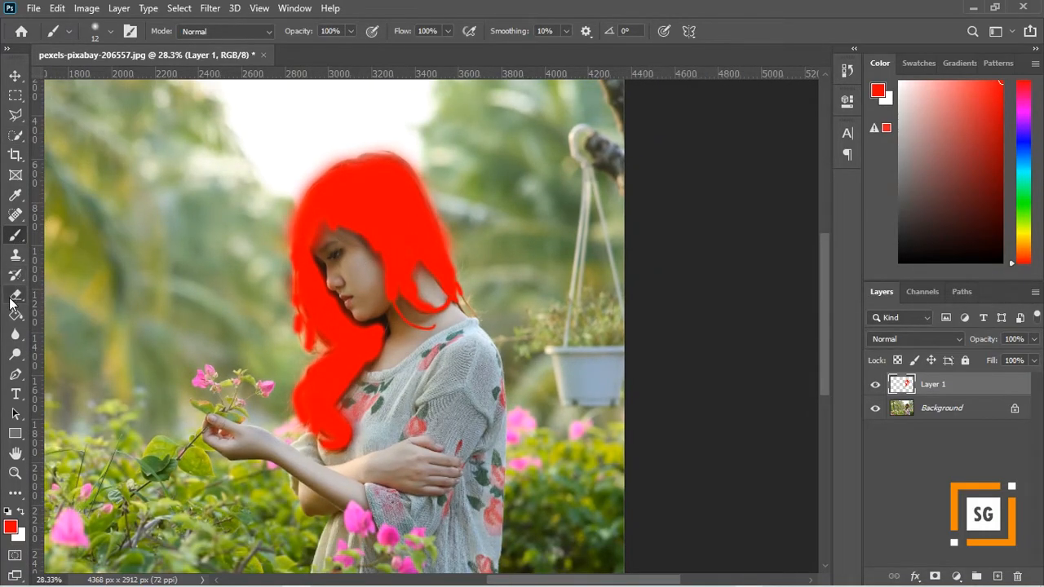
click(13, 298)
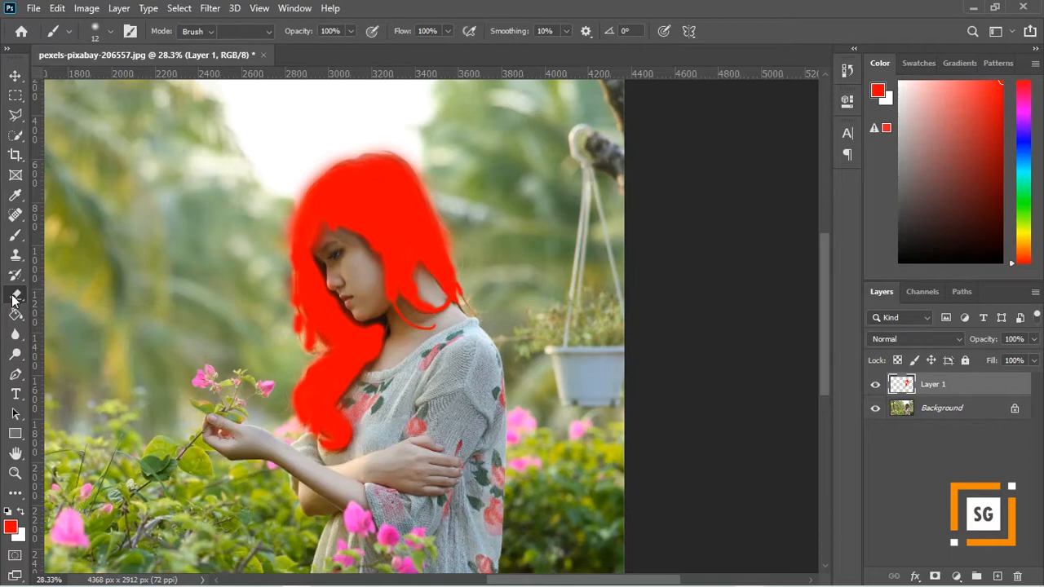
click(111, 33)
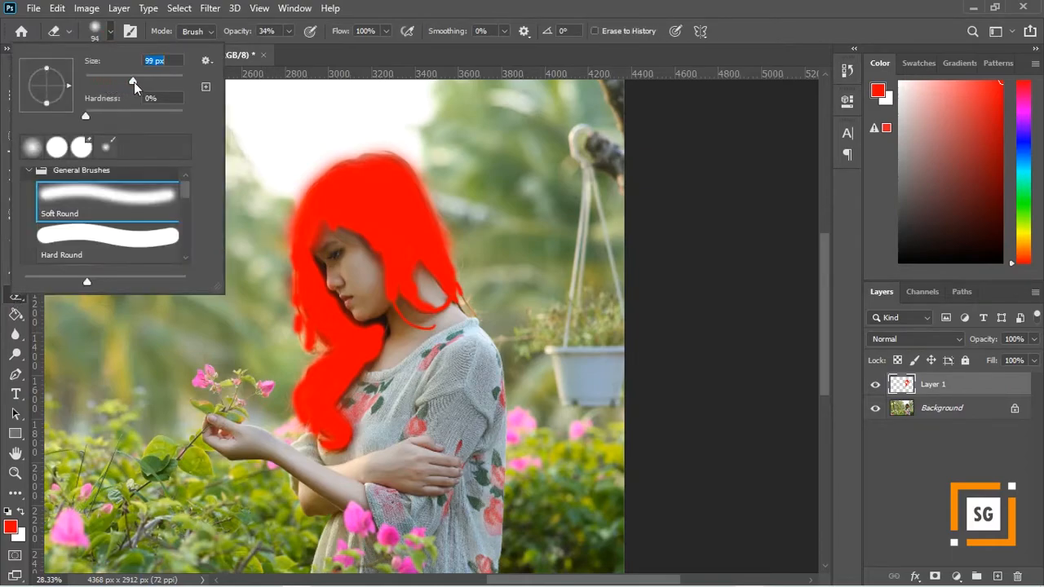
click(288, 32)
click(274, 48)
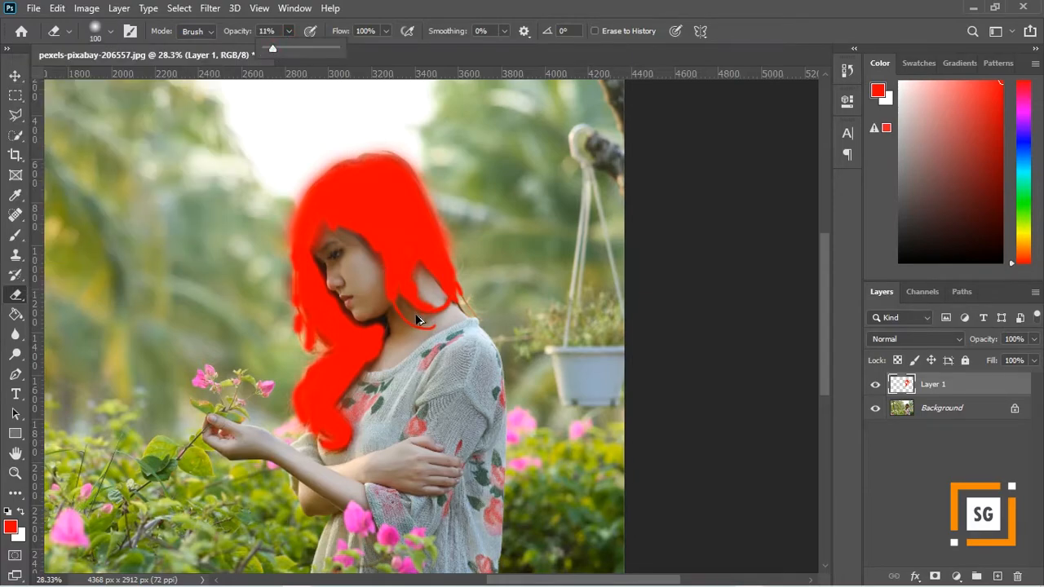
scroll(416, 318, up, 5)
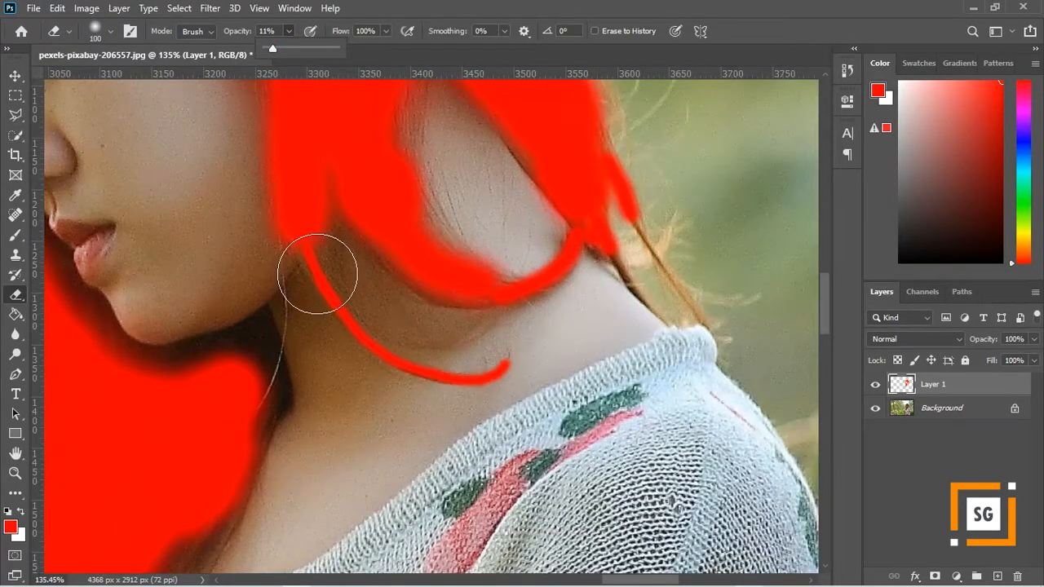
- Soften the red paint along the thin curled strand across the neck with the Eraser
click(317, 274)
mouse_move(308, 285)
mouse_down()
mouse_move(327, 331)
mouse_move(356, 361)
mouse_up()
mouse_move(376, 369)
mouse_down()
mouse_move(432, 380)
mouse_move(532, 370)
mouse_up()
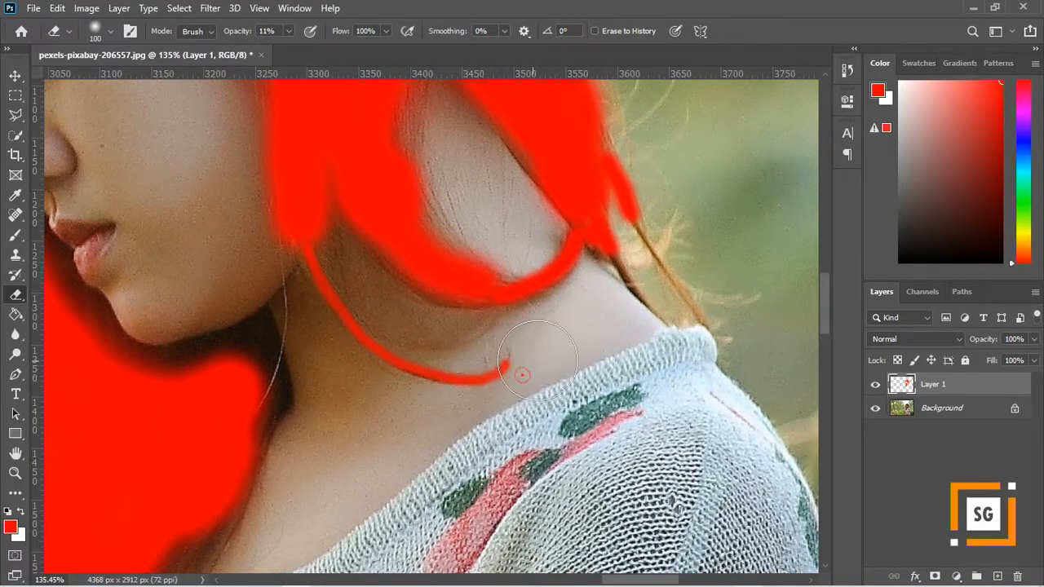
- Erase the excess red spilling past the outer edge of the hair in front of the face, down toward the lower curls
scroll(617, 304, down, 1)
scroll(616, 297, down, 7)
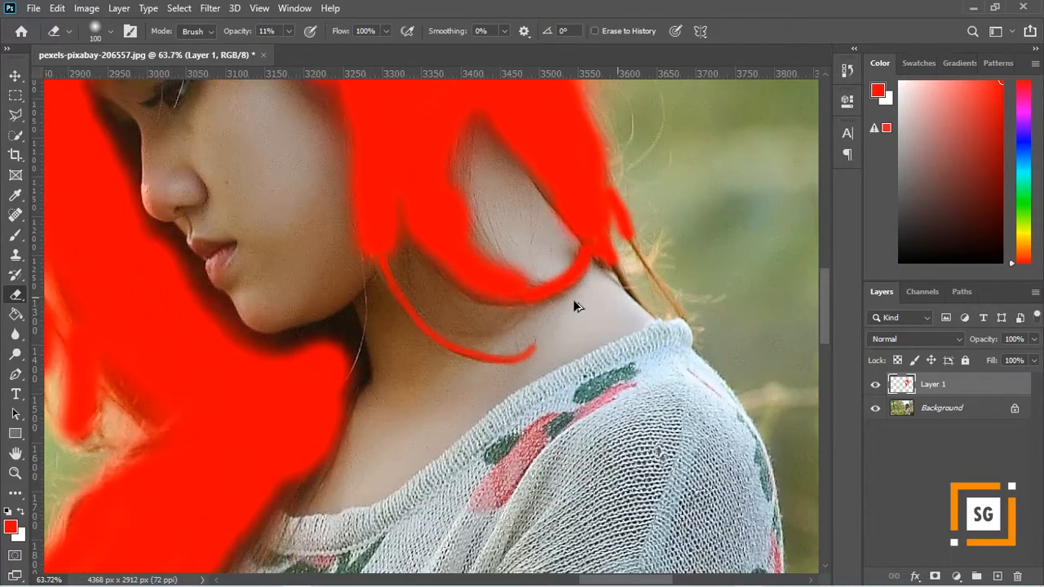
scroll(285, 337, down, 3)
scroll(251, 327, up, 4)
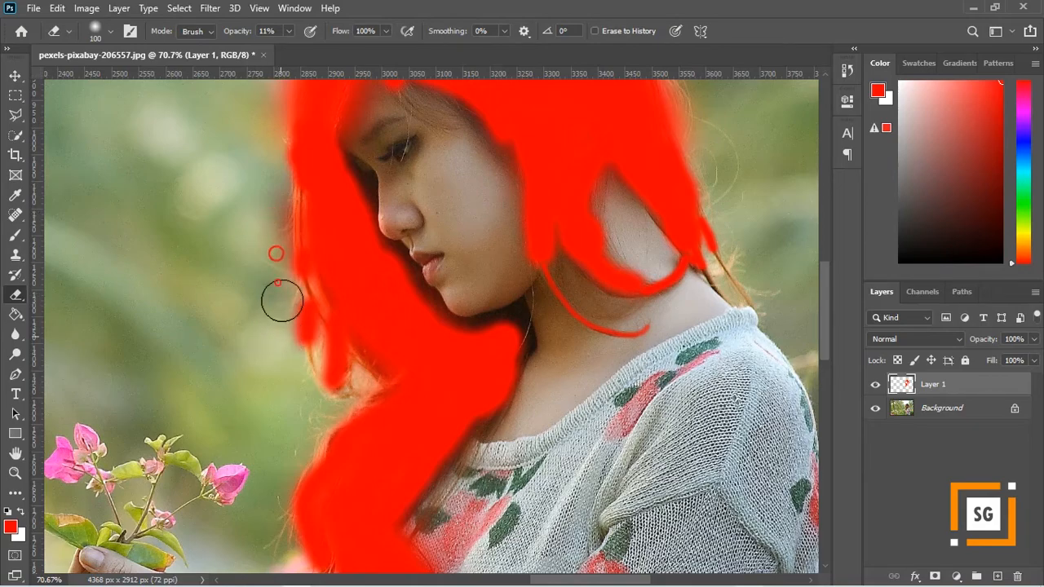
drag(282, 318, 306, 407)
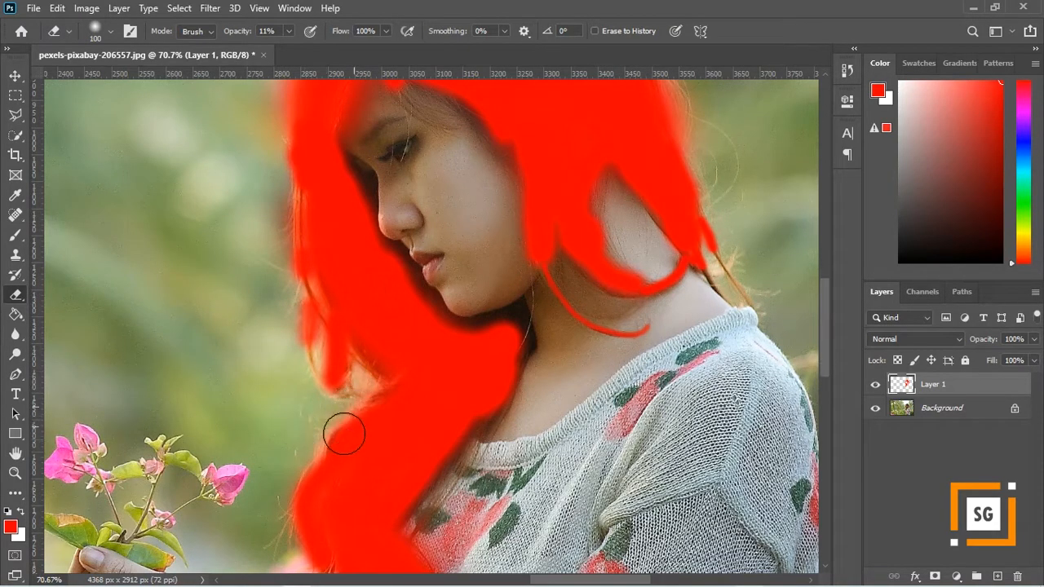
- Examine the edges of the painted hair from the lower curls up to the crown, and in the whole photo
scroll(356, 435, down, 2)
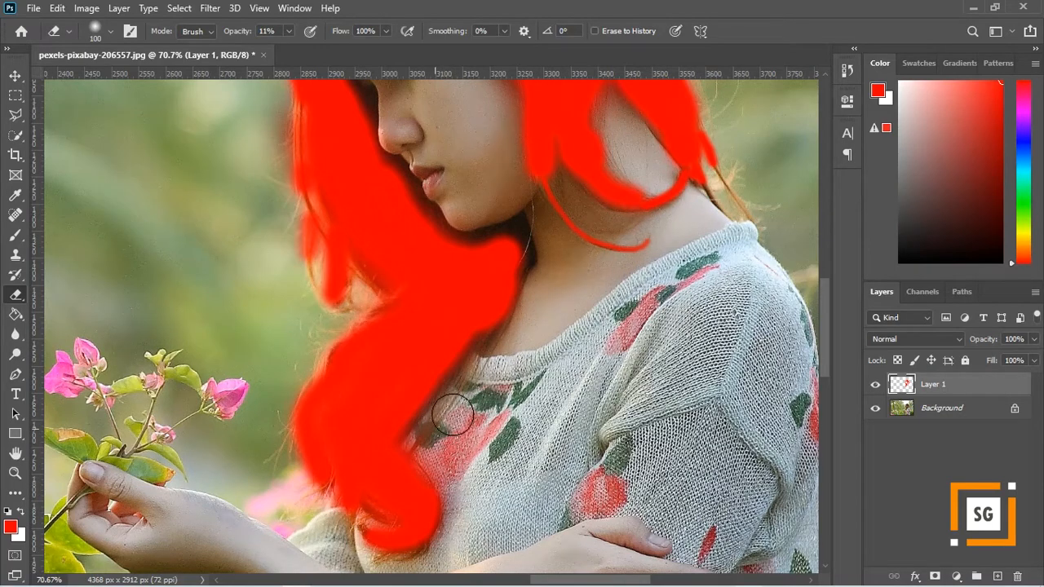
scroll(297, 204, down, 4)
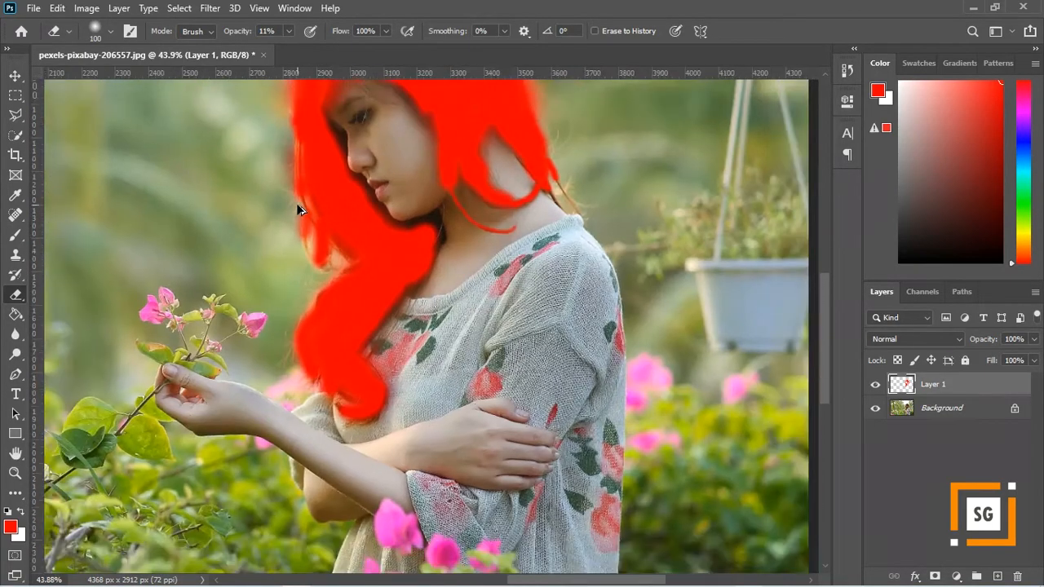
scroll(312, 132, up, 4)
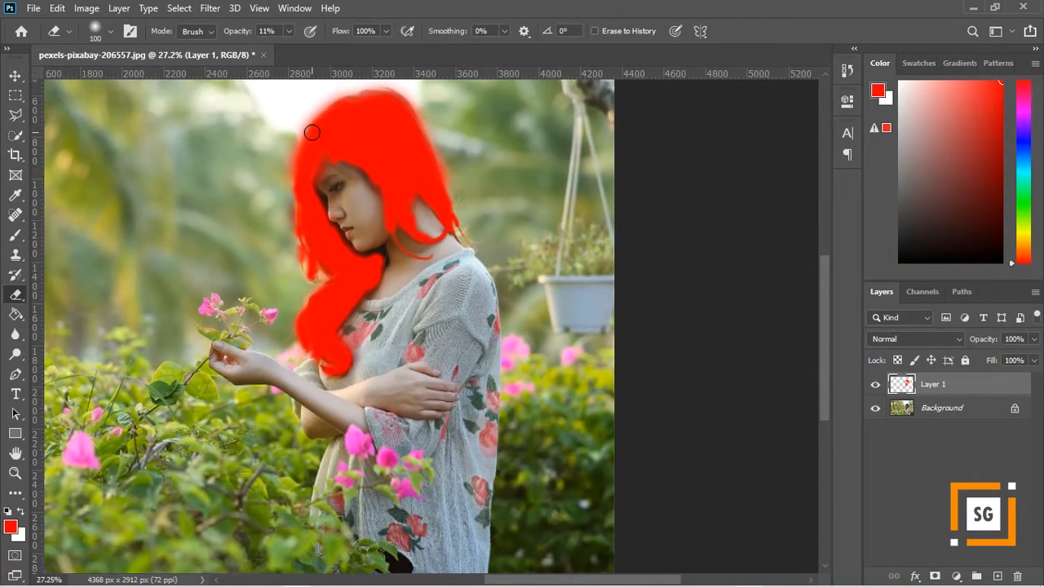
scroll(311, 130, up, 1)
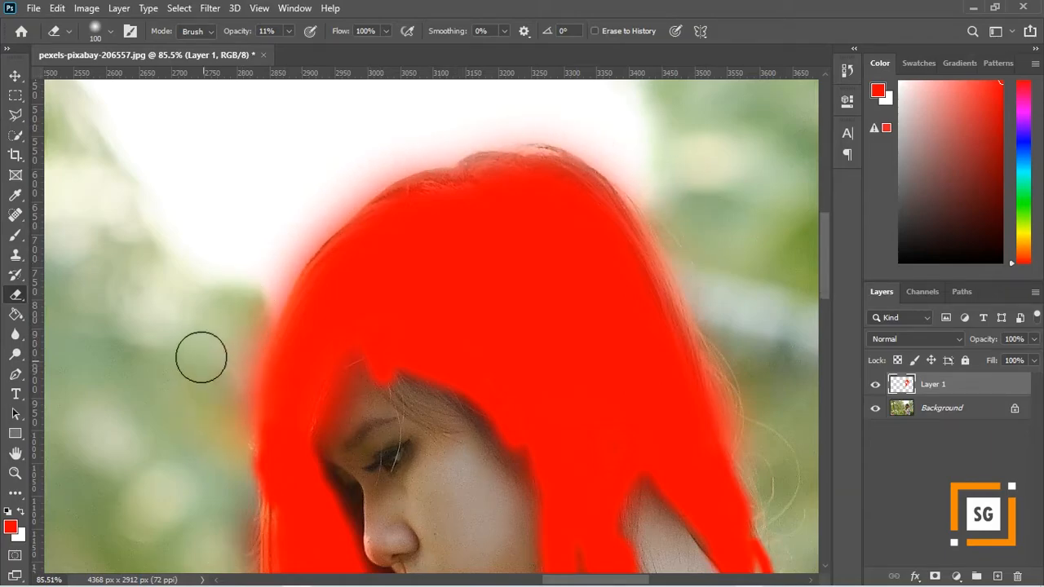
scroll(212, 351, down, 2)
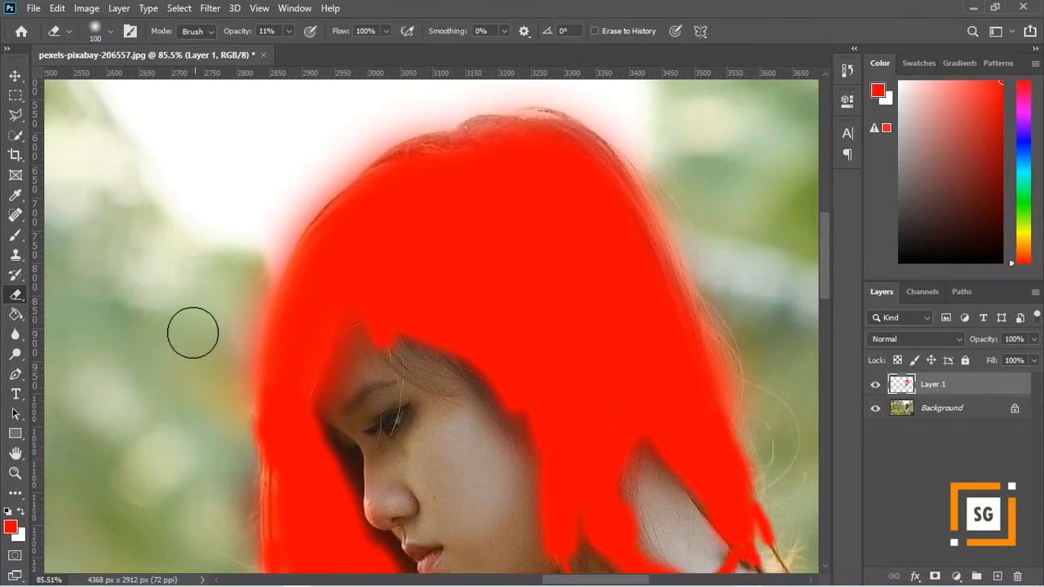
scroll(200, 315, down, 3)
scroll(529, 313, down, 4)
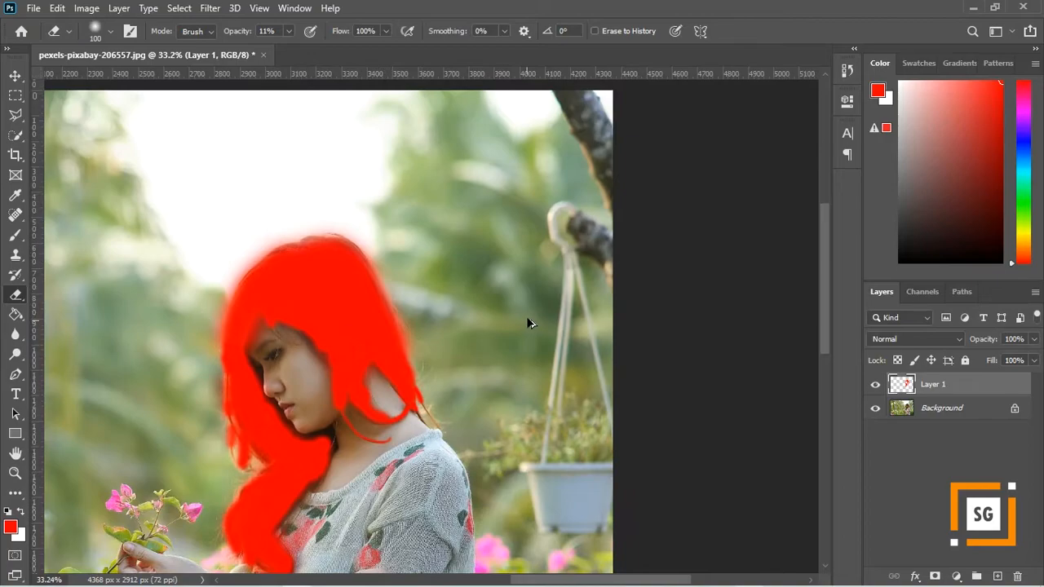
scroll(530, 313, down, 1)
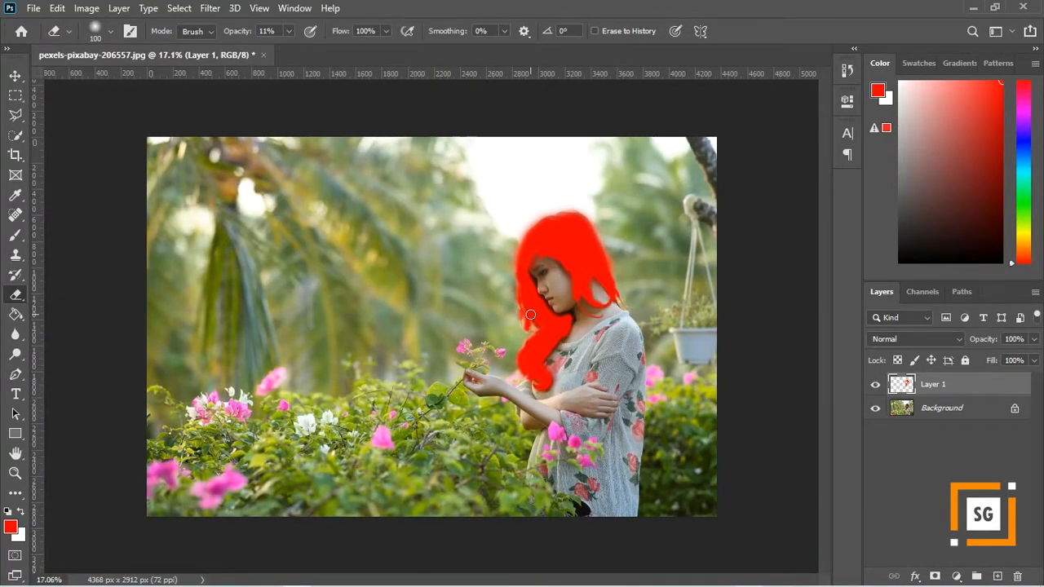
- Set the blend mode of the red paint layer, Layer 1, to Soft Light
scroll(530, 314, up, 2)
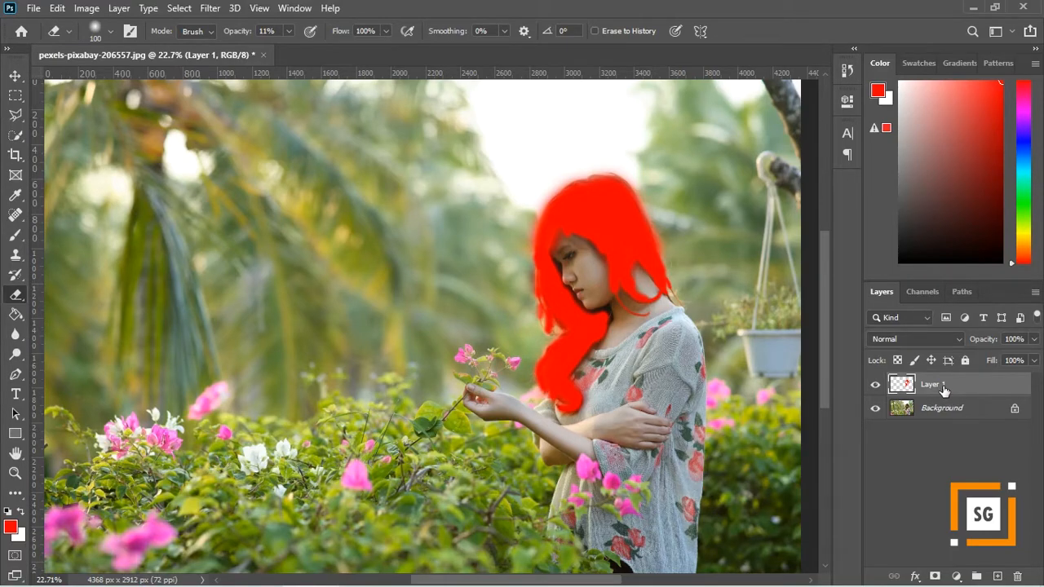
key(ctrl+minus)
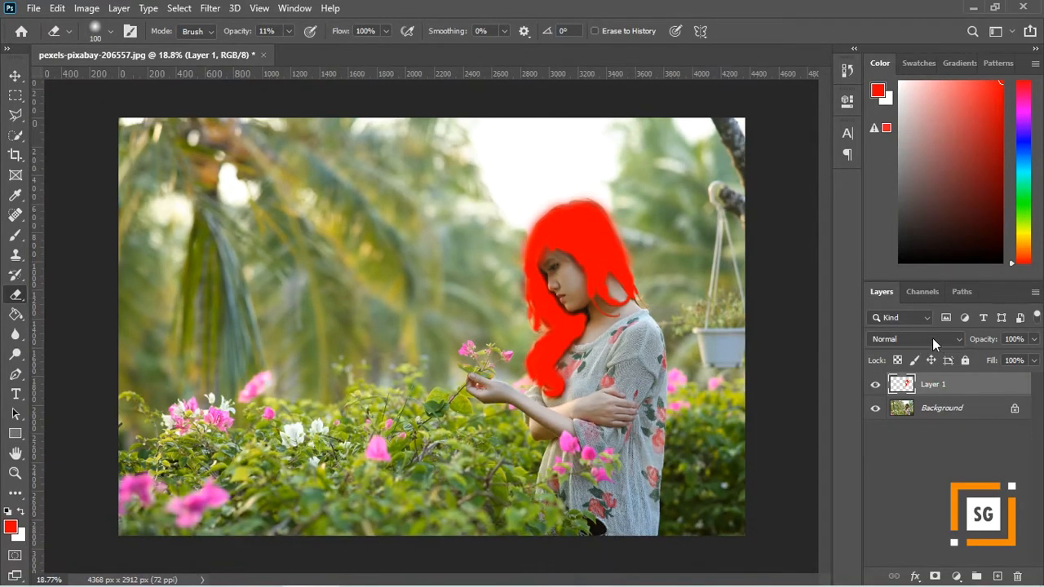
click(933, 338)
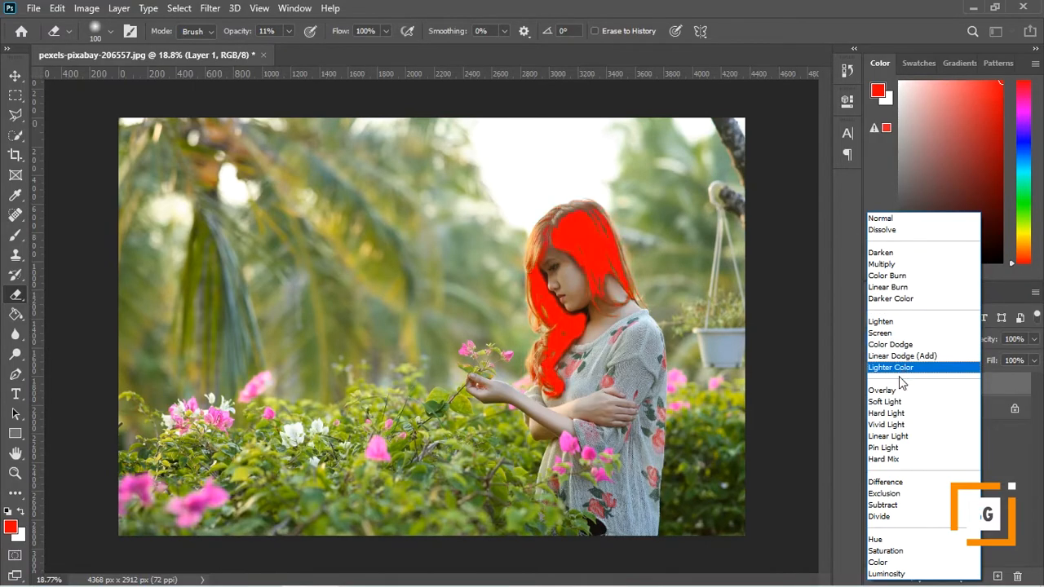
click(890, 402)
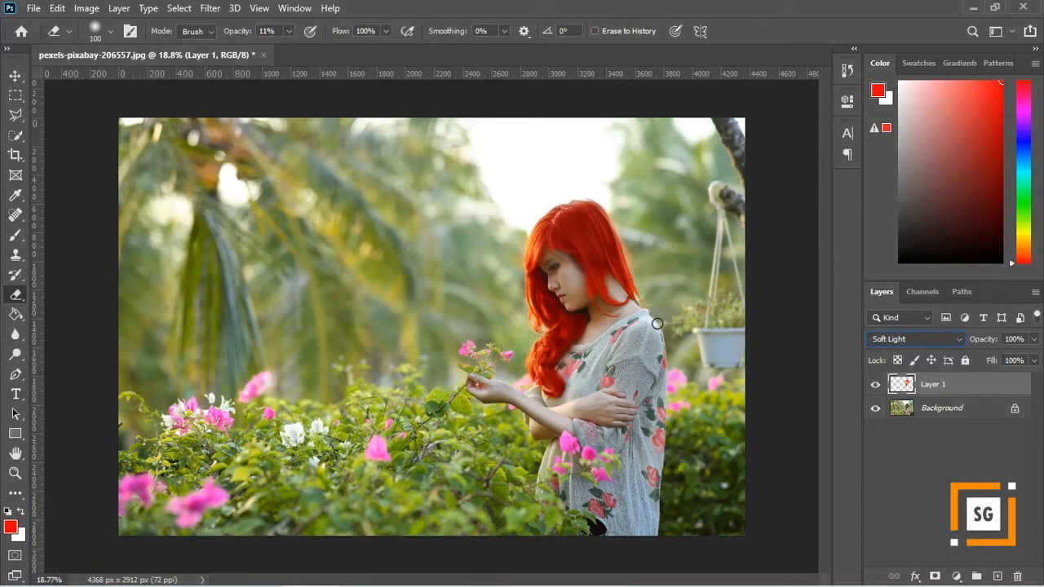
- Hide and show Layer 1 to compare the red hair with the original, and reduce the layer's opacity to 63%
click(875, 386)
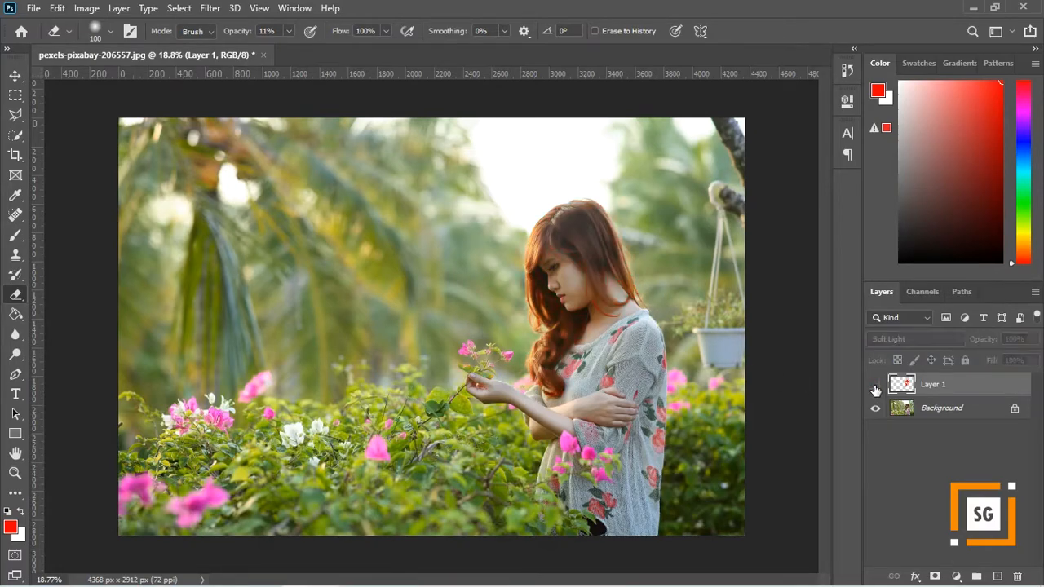
click(875, 386)
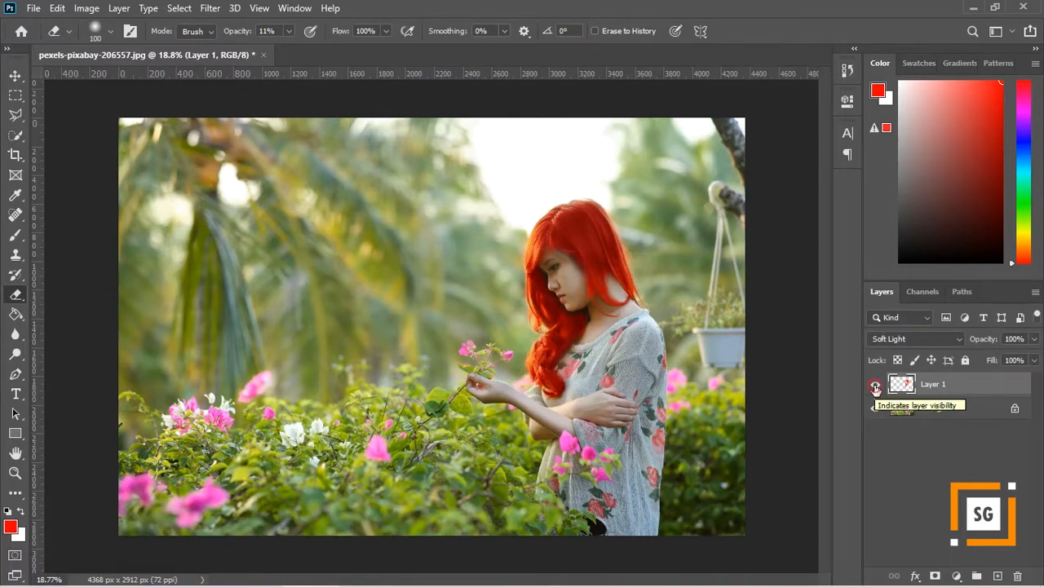
click(875, 386)
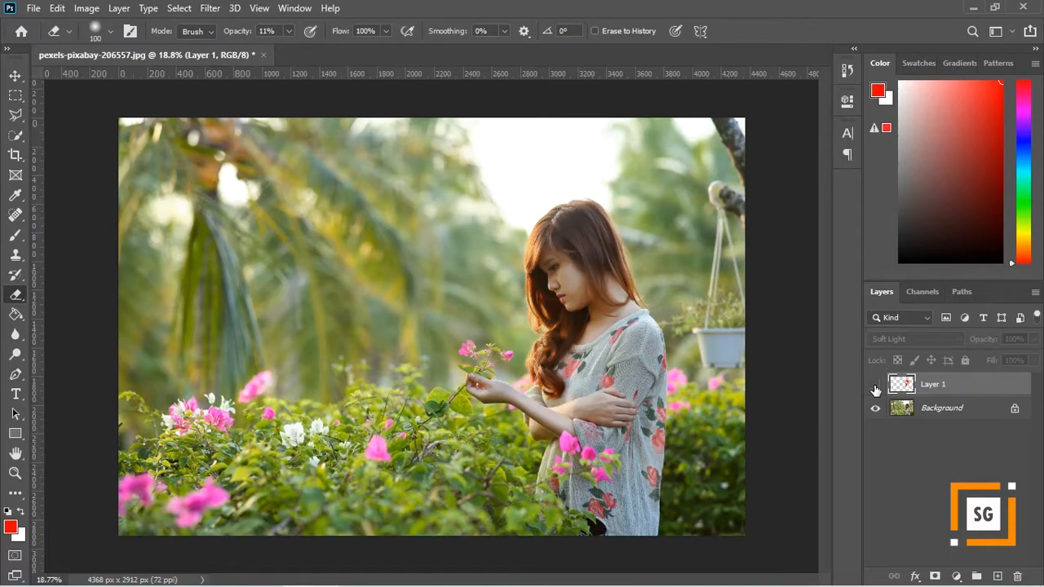
click(875, 385)
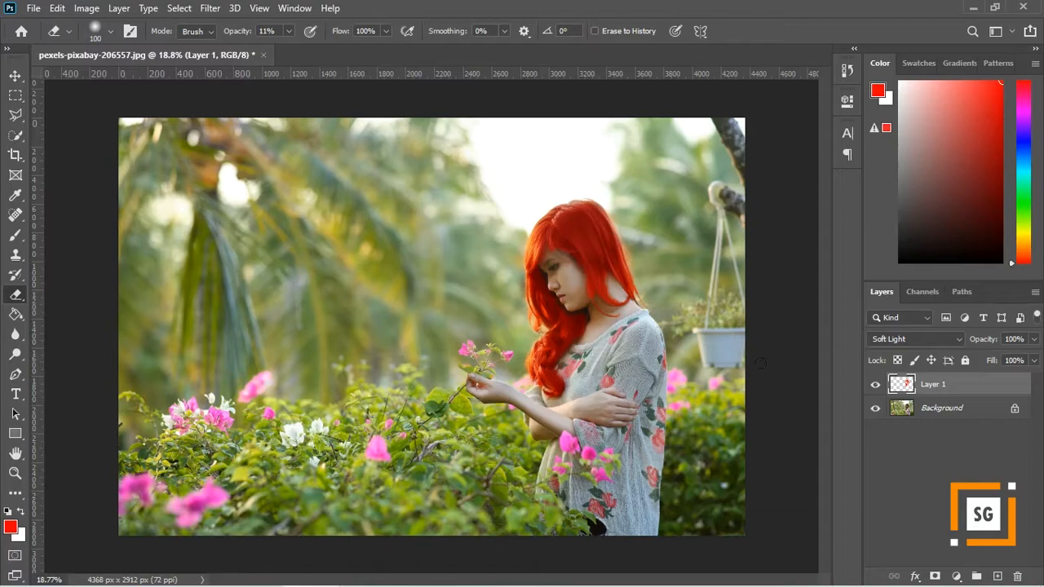
click(1033, 338)
drag(1032, 359, 1008, 360)
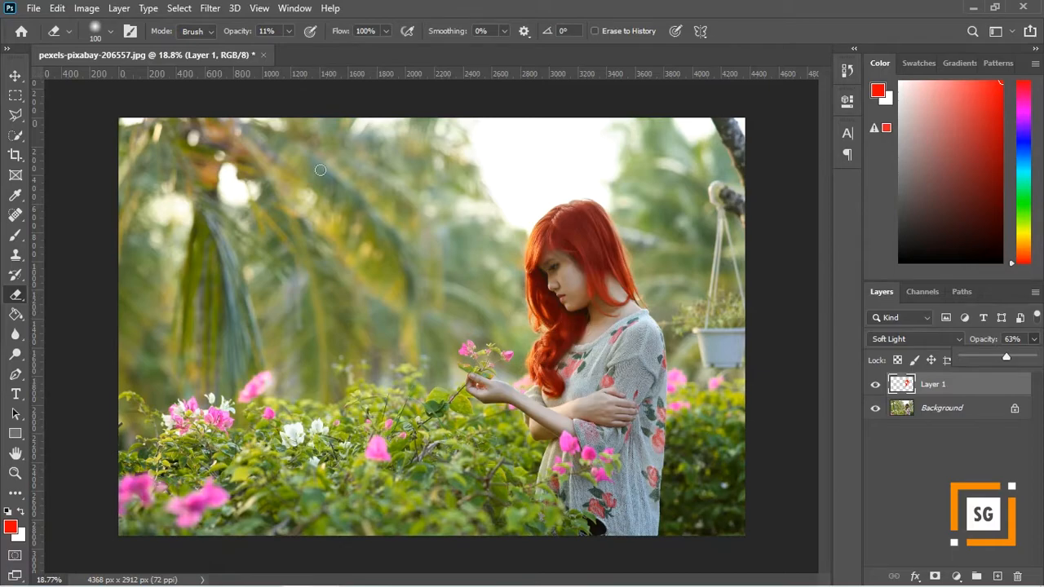
- Recolor the painted hair on Layer 1 with a Hue/Saturation adjustment, setting Hue to -77 and Saturation to +44
click(81, 11)
click(80, 10)
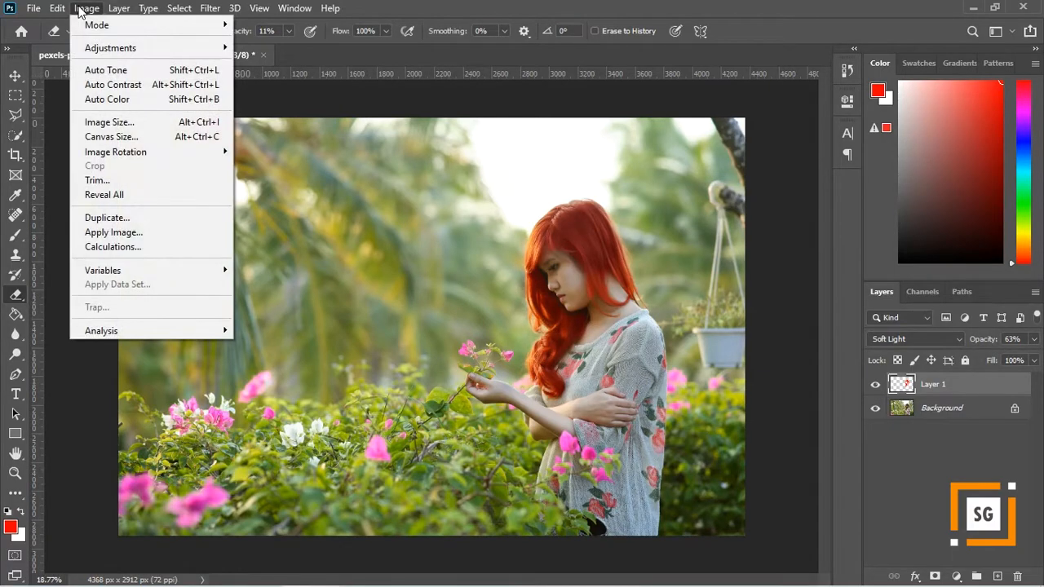
mouse_move(97, 47)
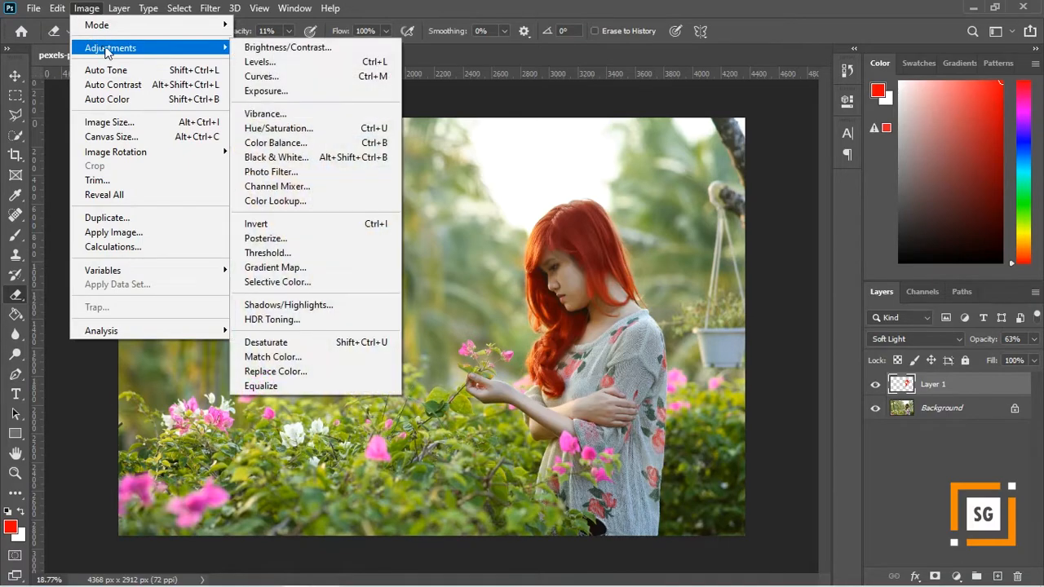
click(318, 131)
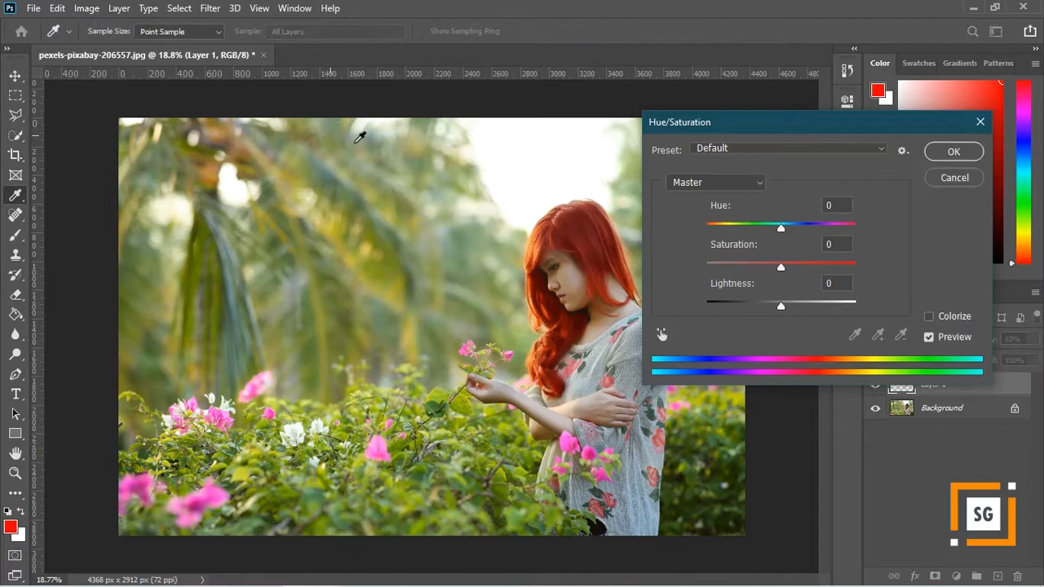
drag(737, 125, 788, 187)
drag(832, 291, 776, 308)
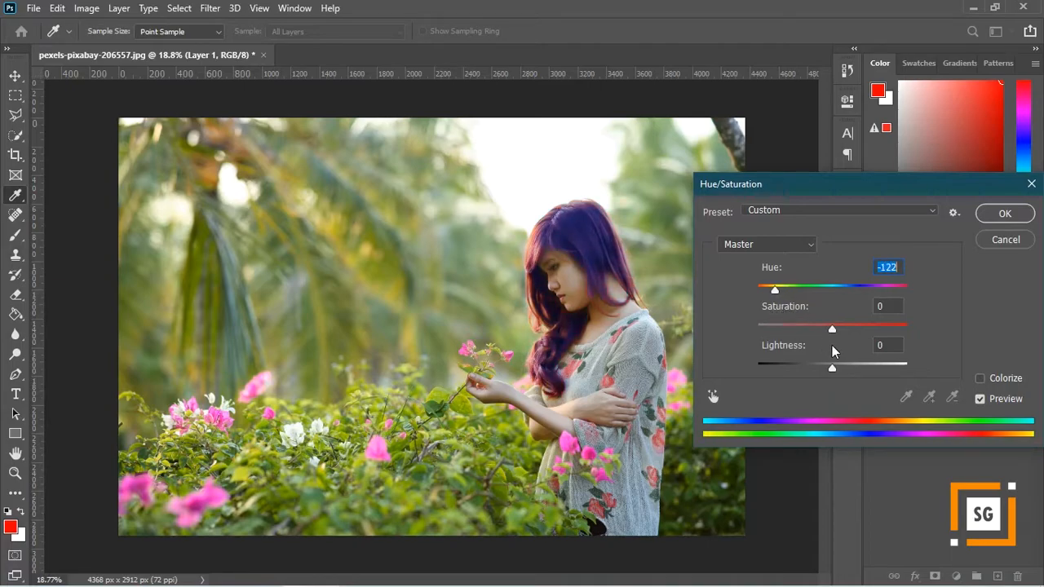
drag(832, 330, 867, 334)
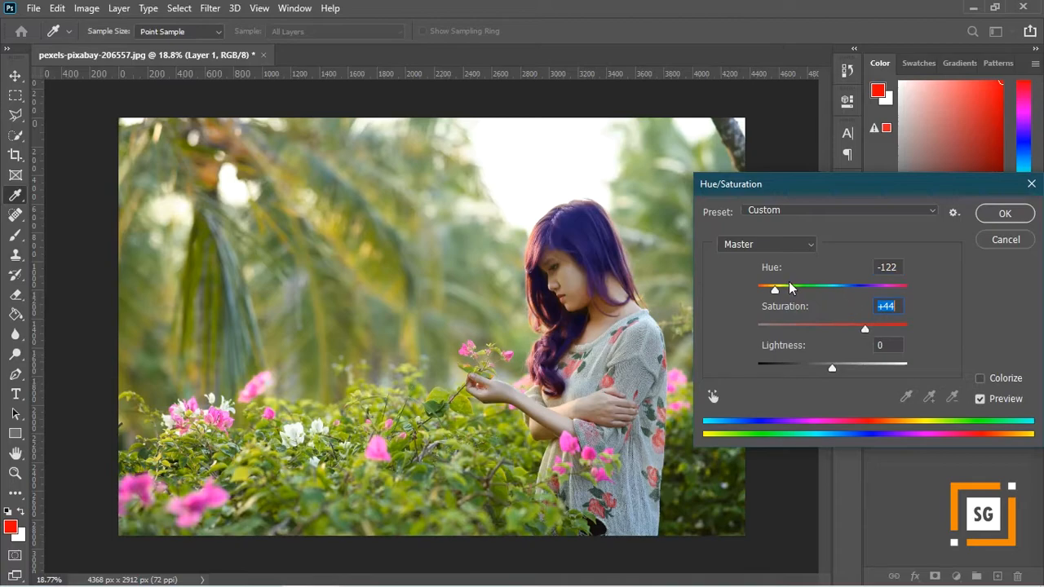
drag(776, 291, 789, 293)
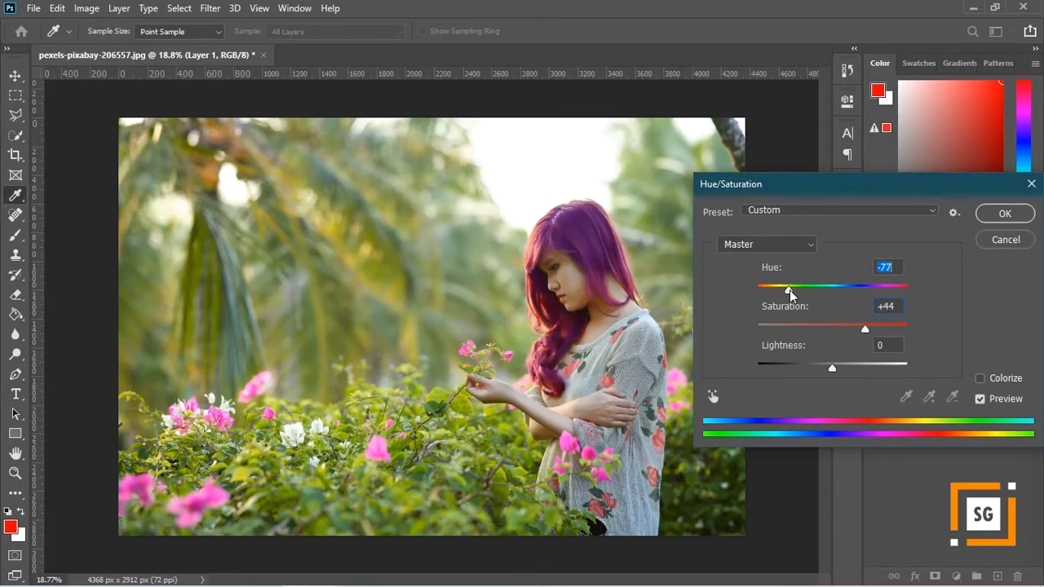
click(1005, 214)
- Toggle the visibility of Layer 1 to compare the purple hair with the original color
key(e)
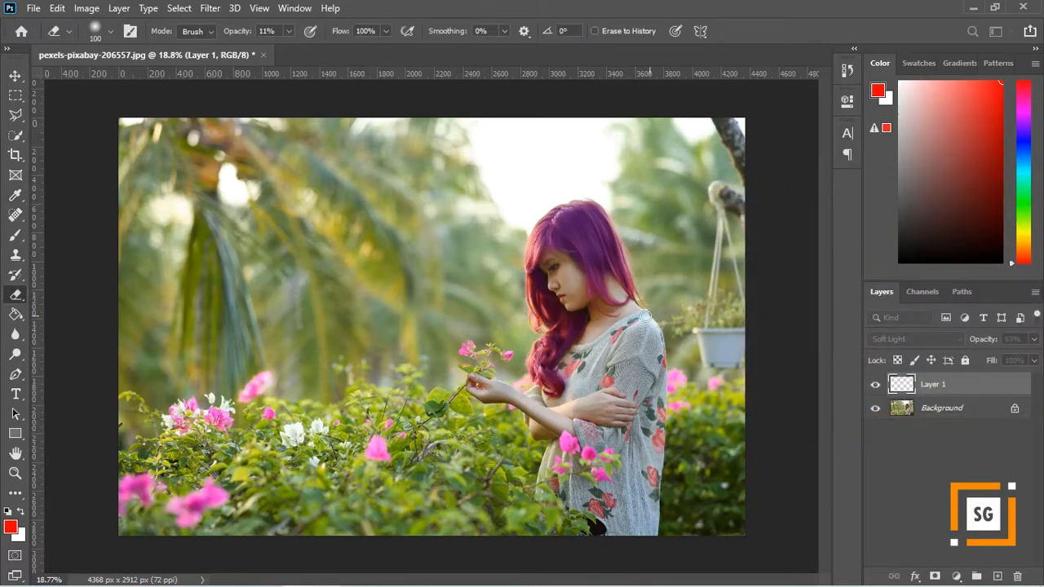
click(875, 387)
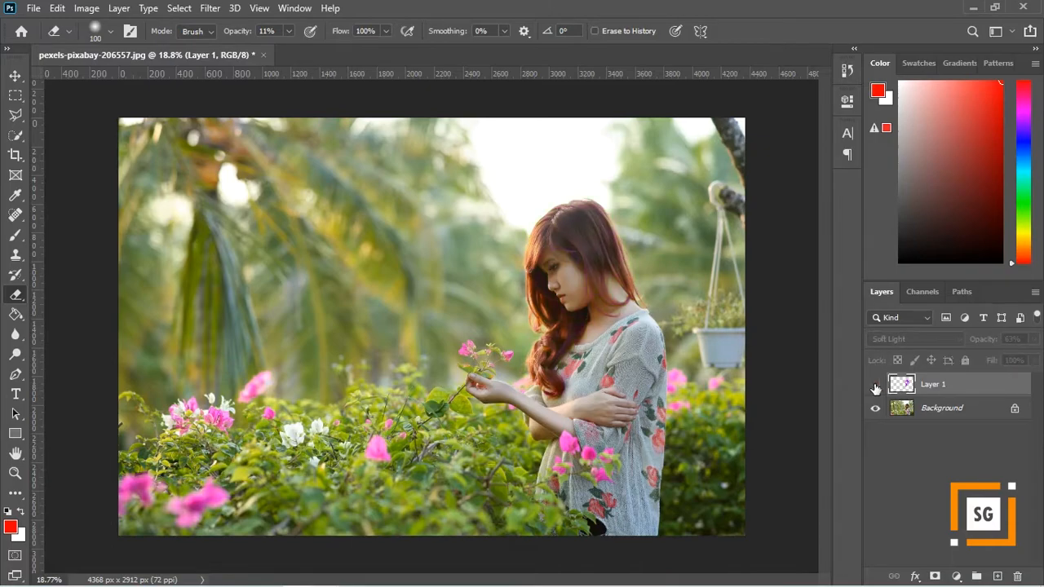
click(875, 386)
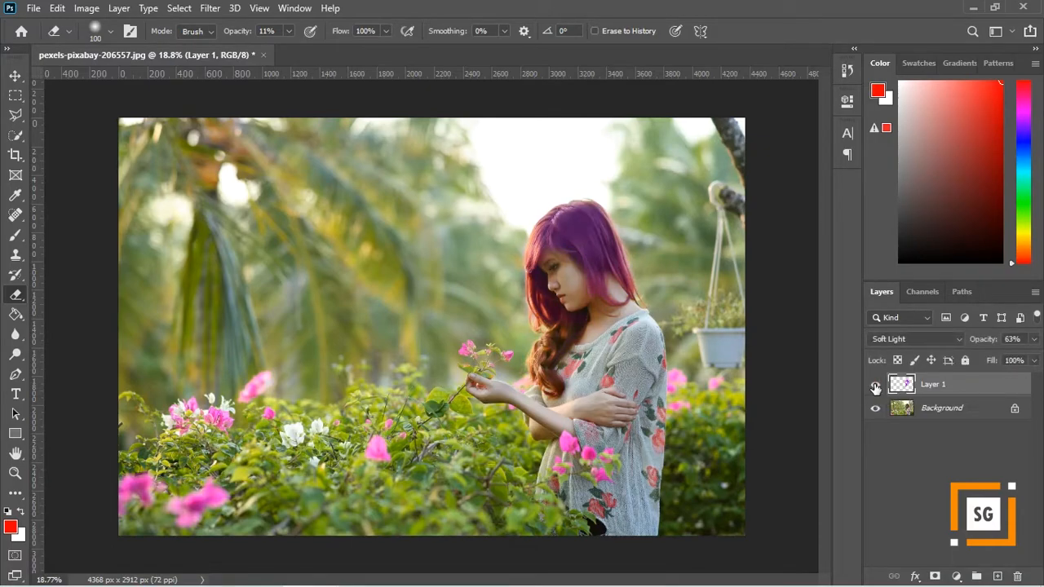